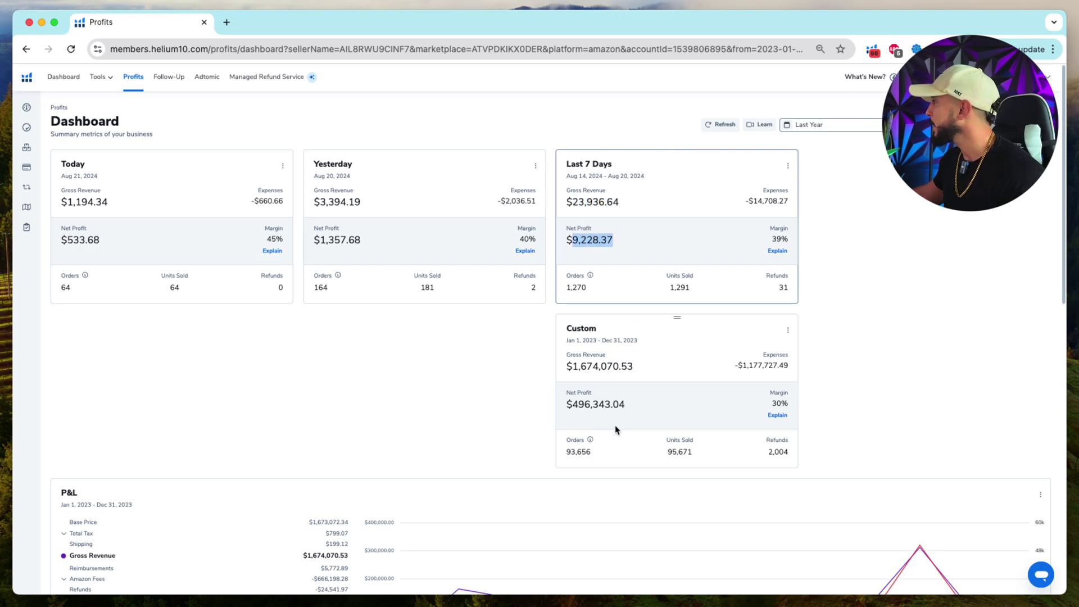
double_click(600, 366)
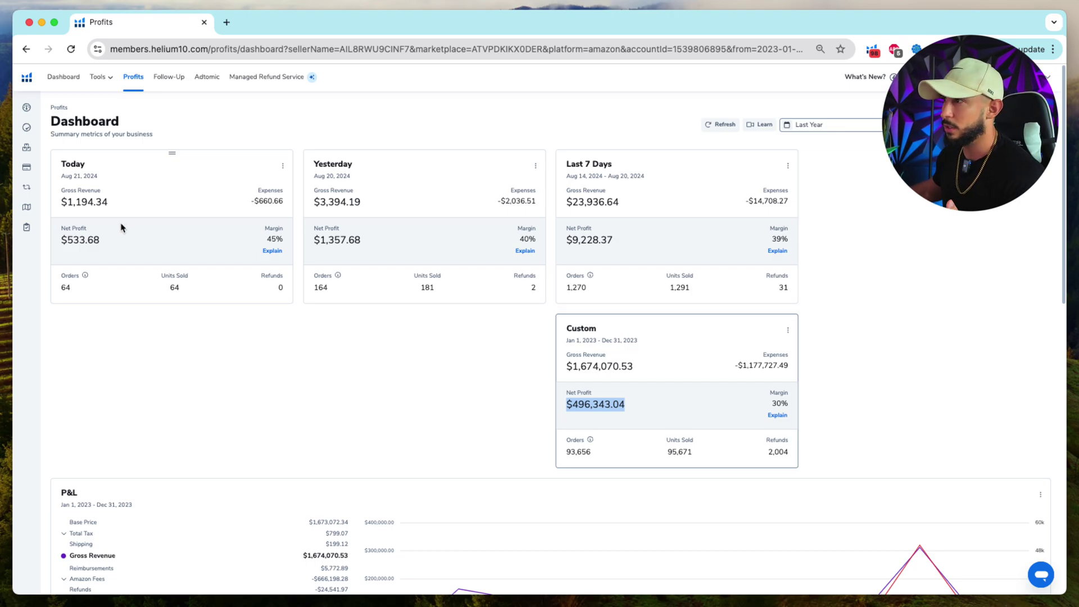
click(639, 413)
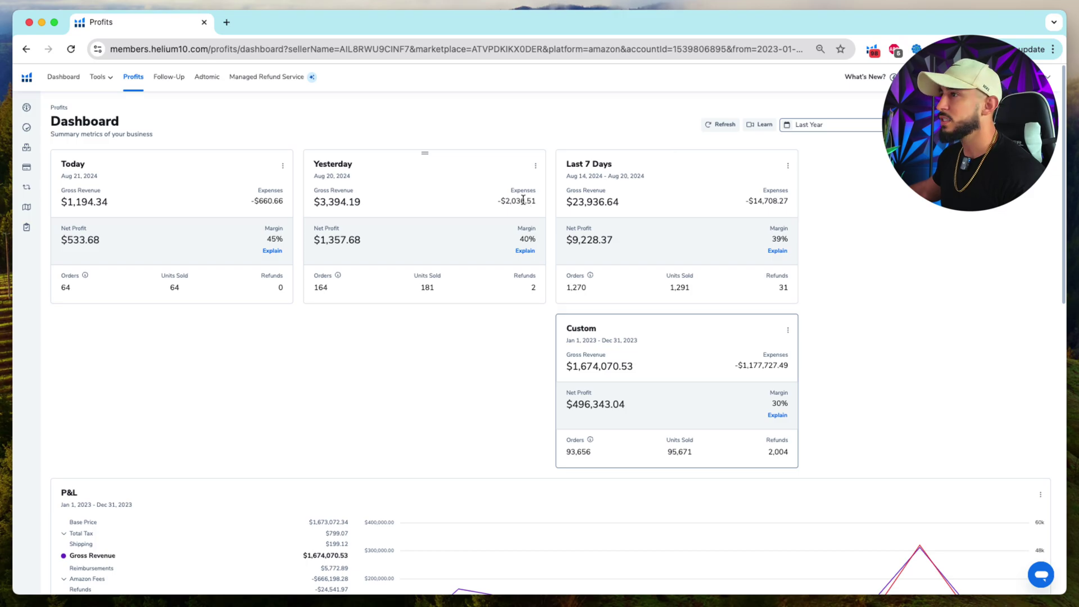
click(112, 79)
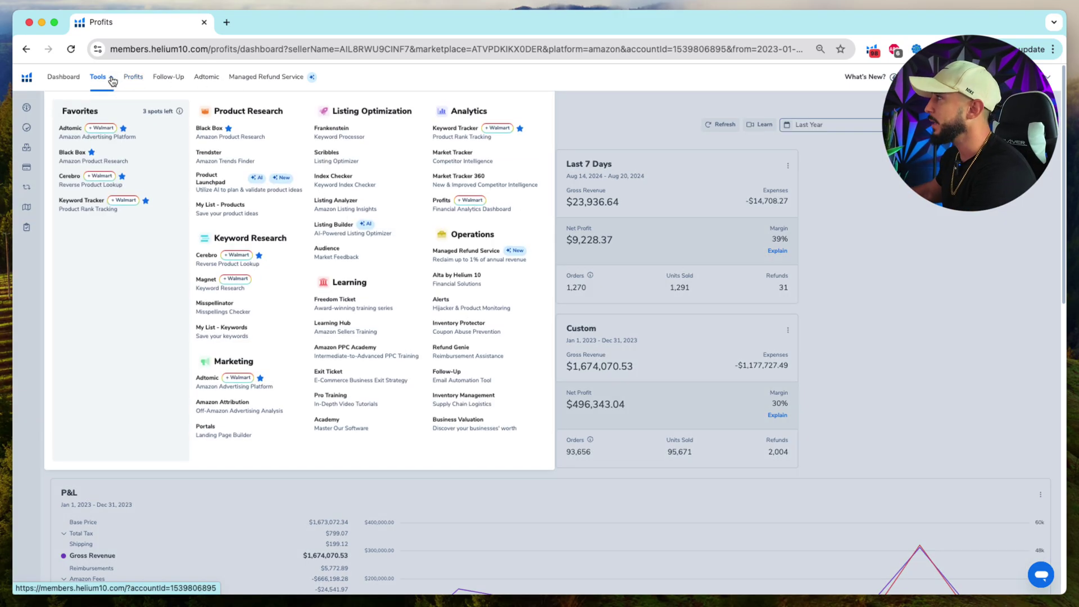
click(256, 140)
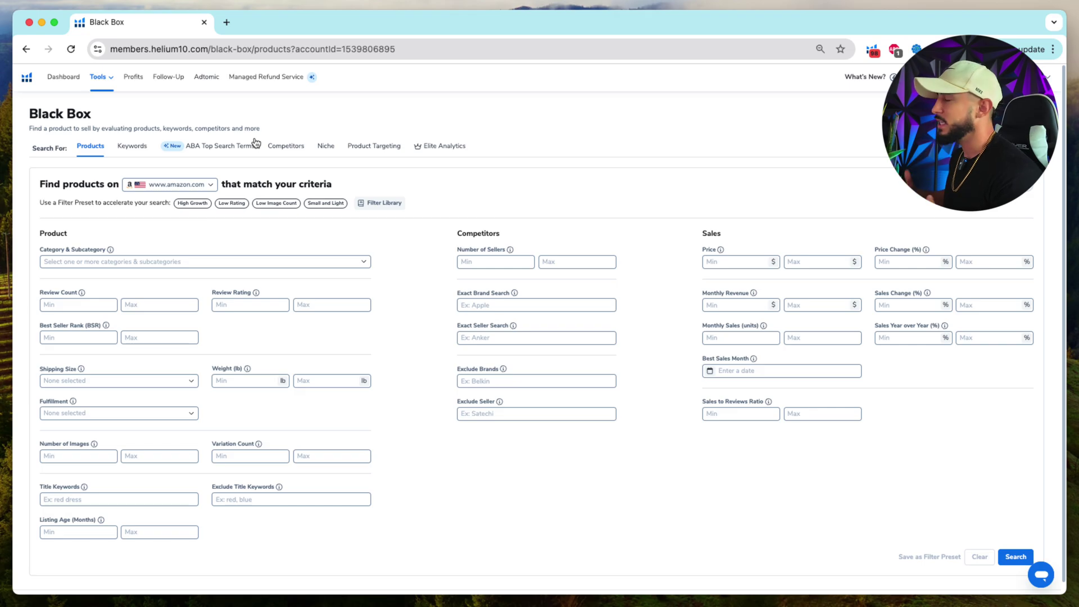
click(190, 261)
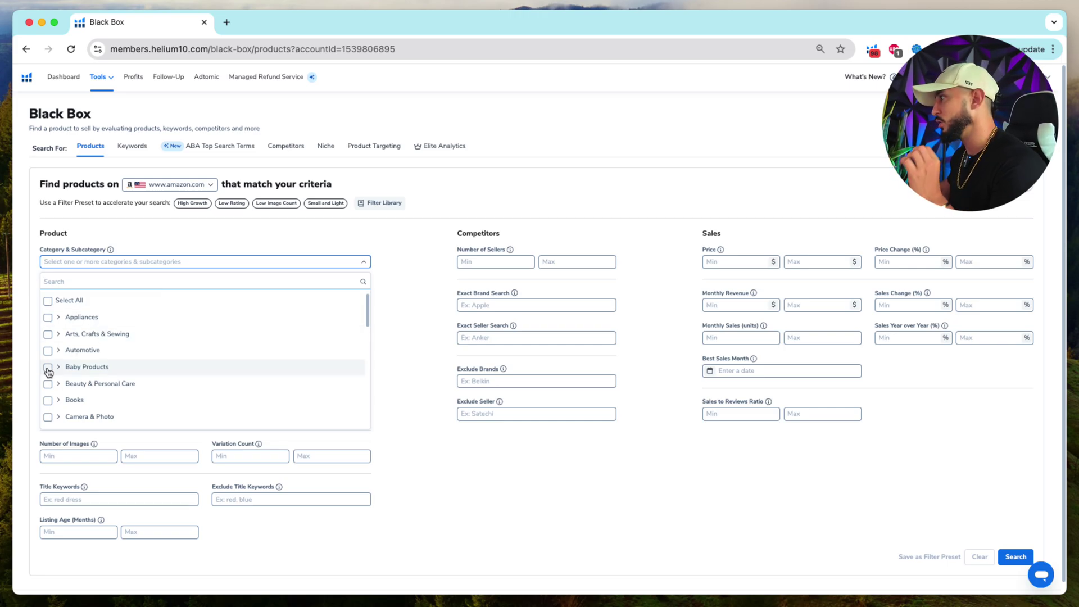
click(26, 78)
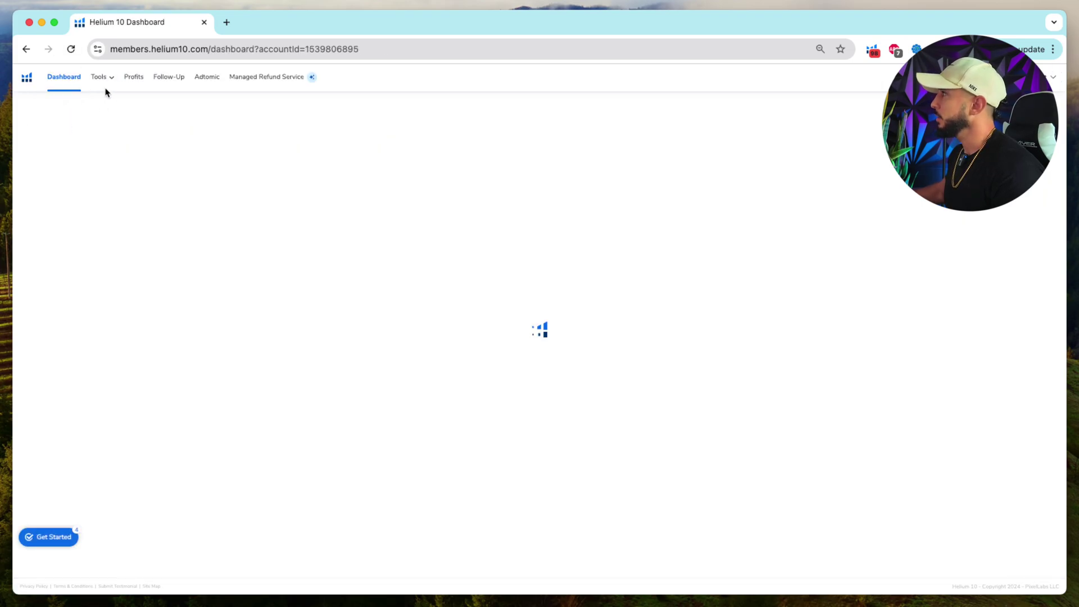
Open the Black Box product research tool and restrict its product search to the Baby Products category
mouse_move(106, 79)
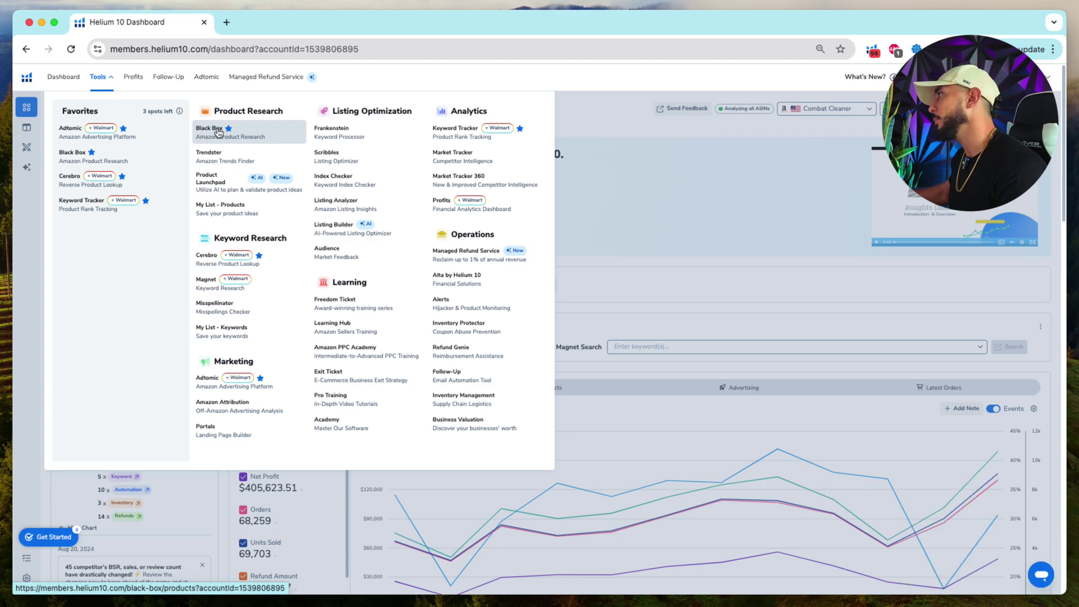
click(224, 133)
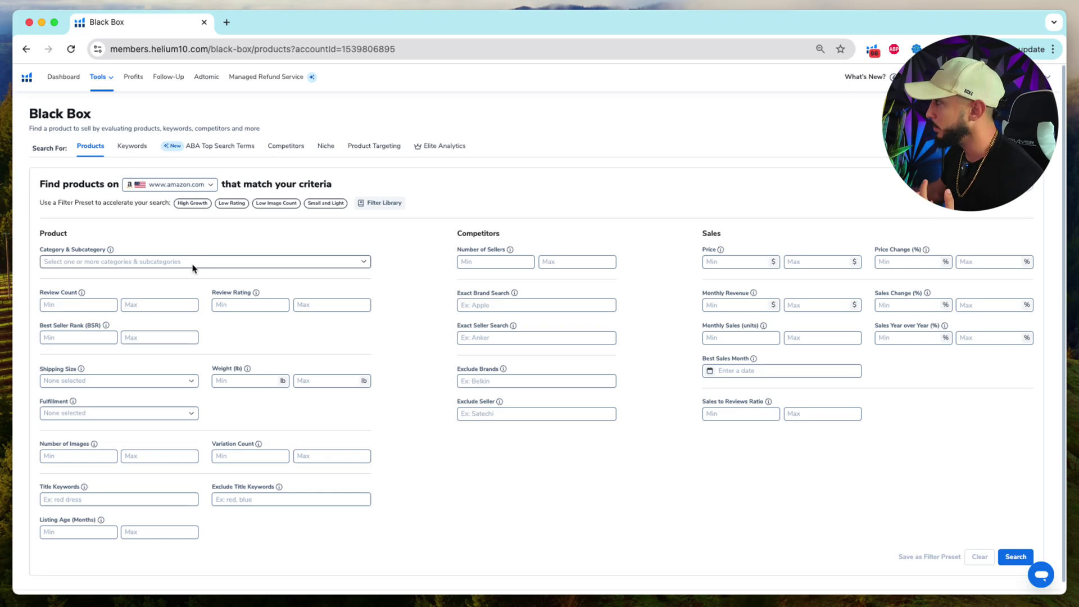
click(193, 264)
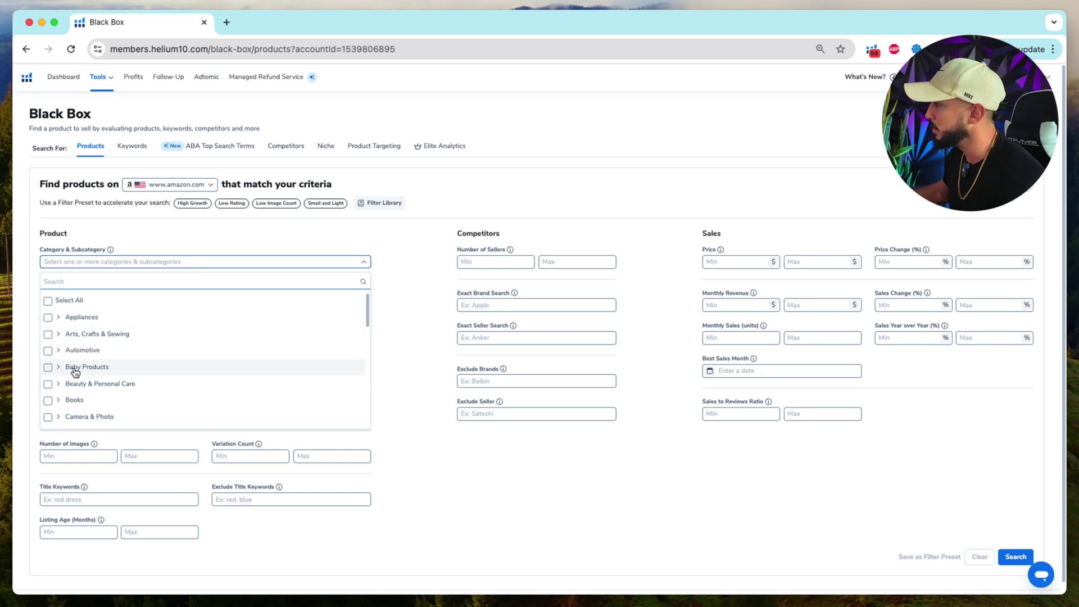
scroll(77, 345, down, 3)
scroll(90, 360, up, 1)
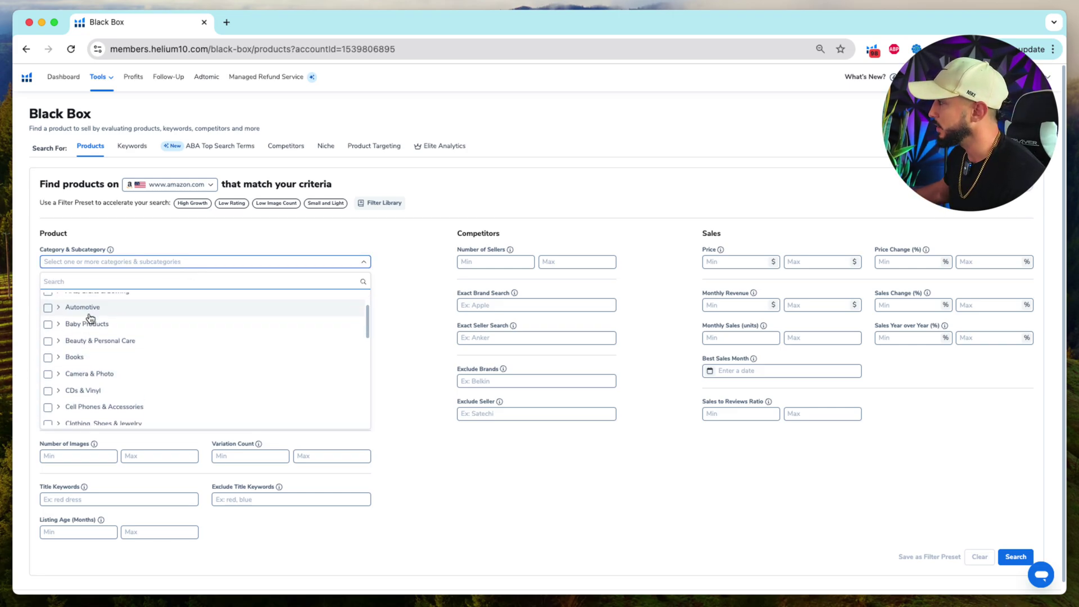
click(84, 333)
scroll(102, 360, down, 5)
scroll(118, 357, down, 10)
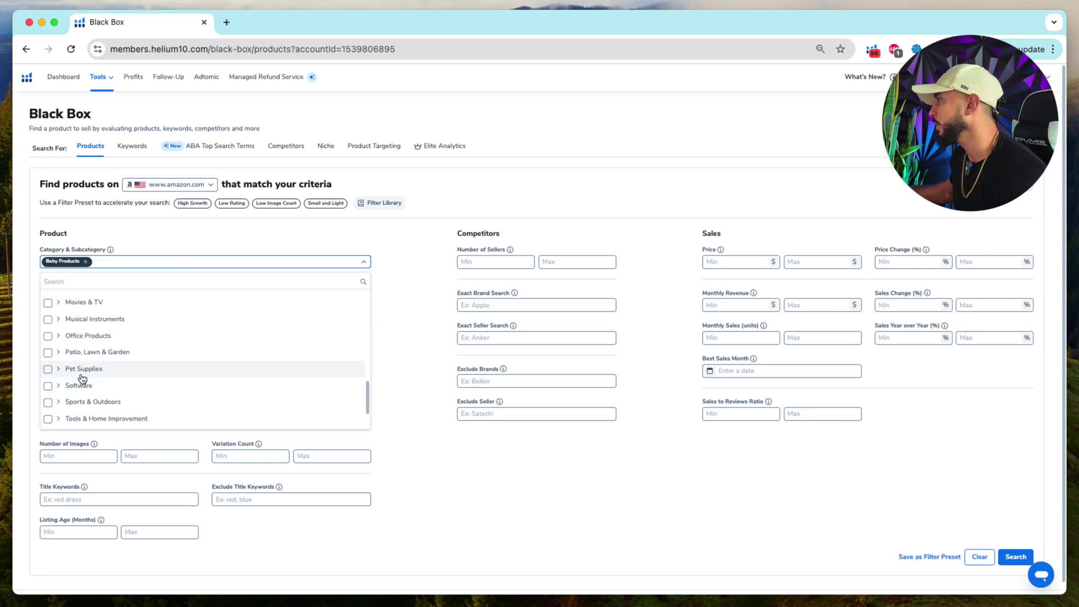
scroll(78, 399, down, 1)
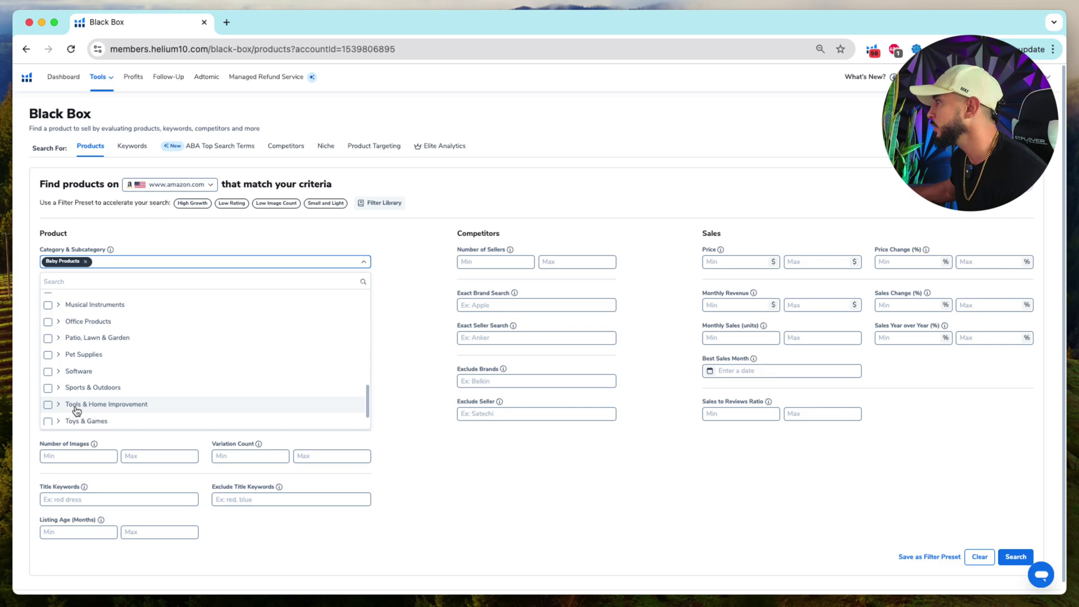
scroll(115, 411, down, 3)
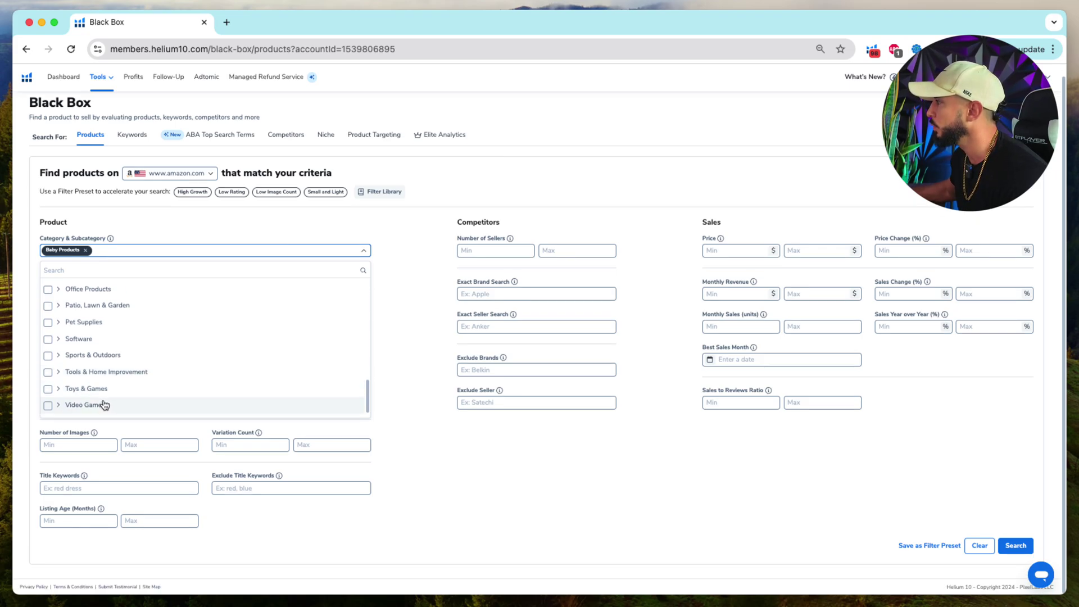
scroll(90, 365, up, 1)
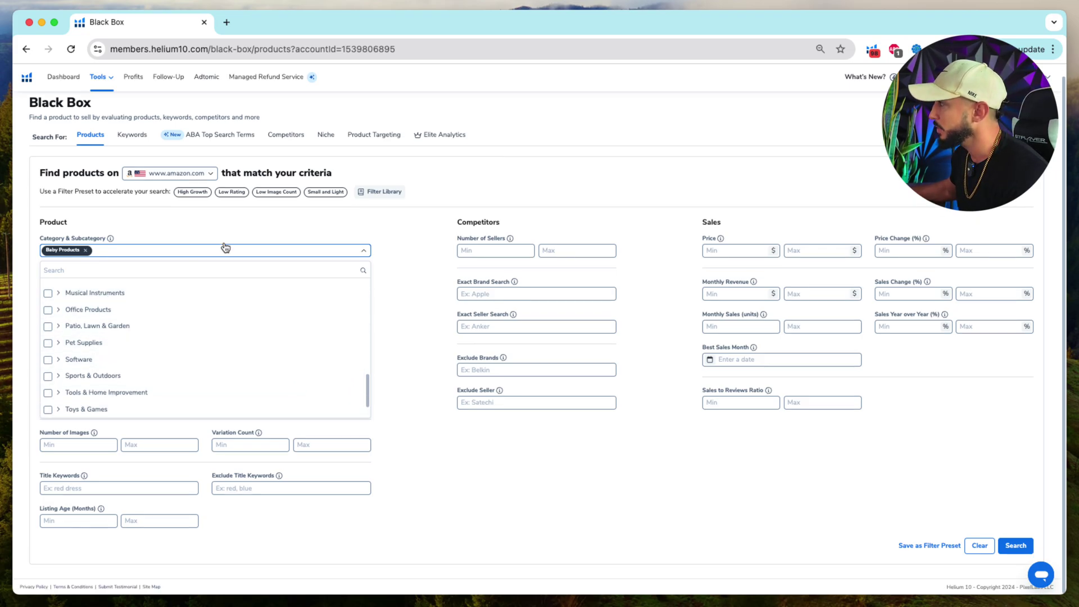
click(233, 224)
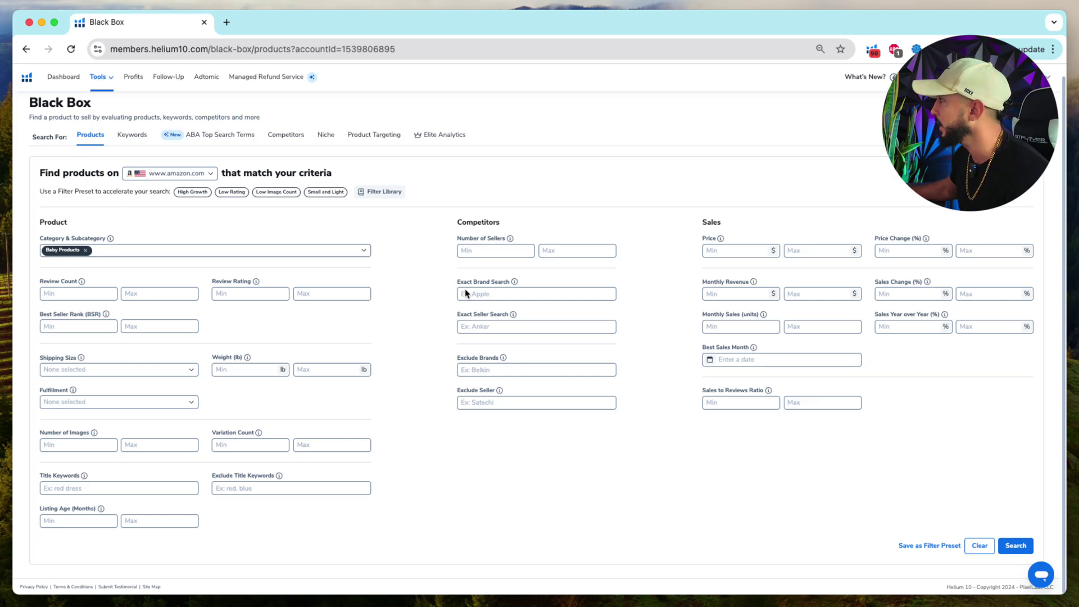
Limit the search to 1 seller minimum and maximum, minimum price $18, minimum monthly revenue $21000 and maximum review count 300
click(495, 254)
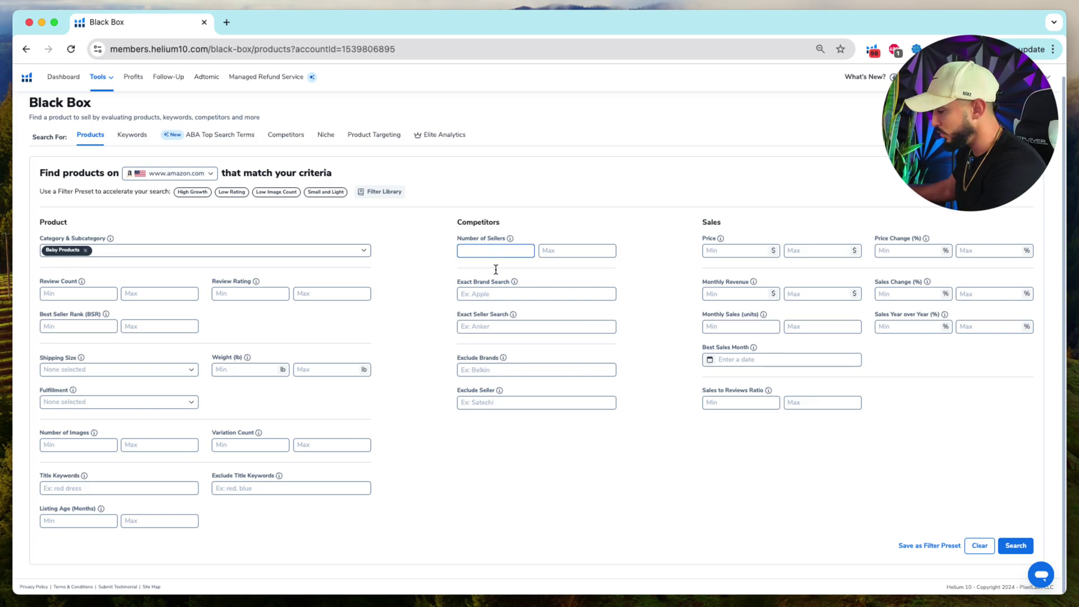
click(578, 254)
click(752, 251)
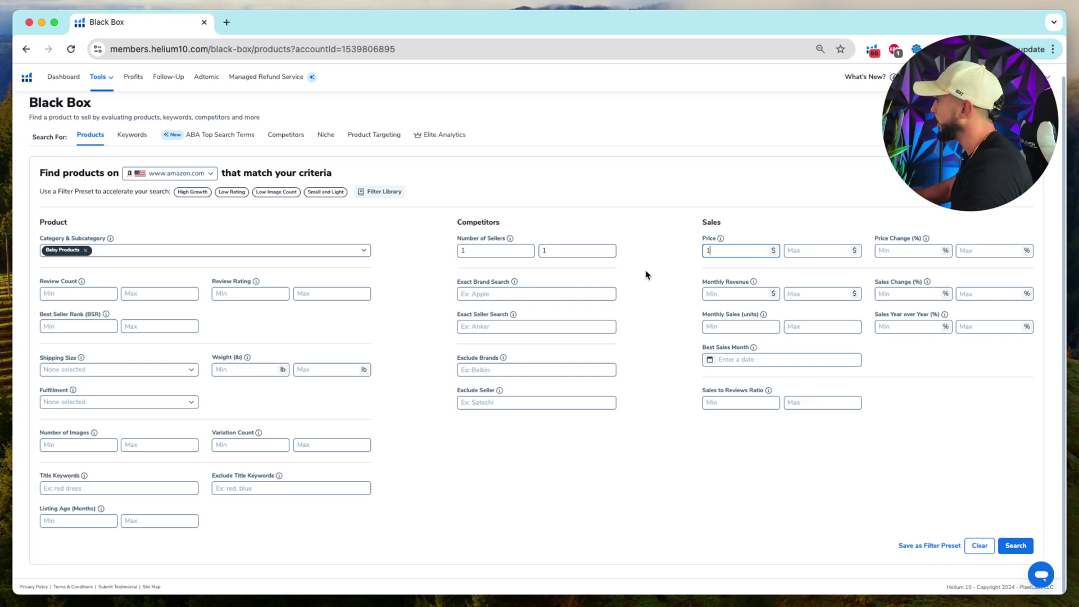
click(718, 298)
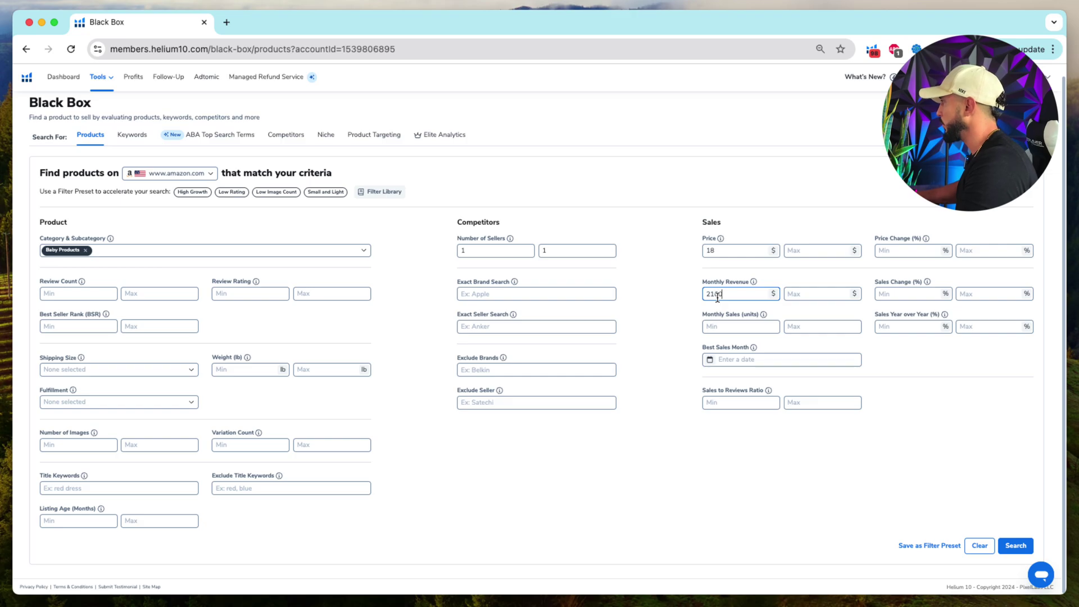
click(166, 293)
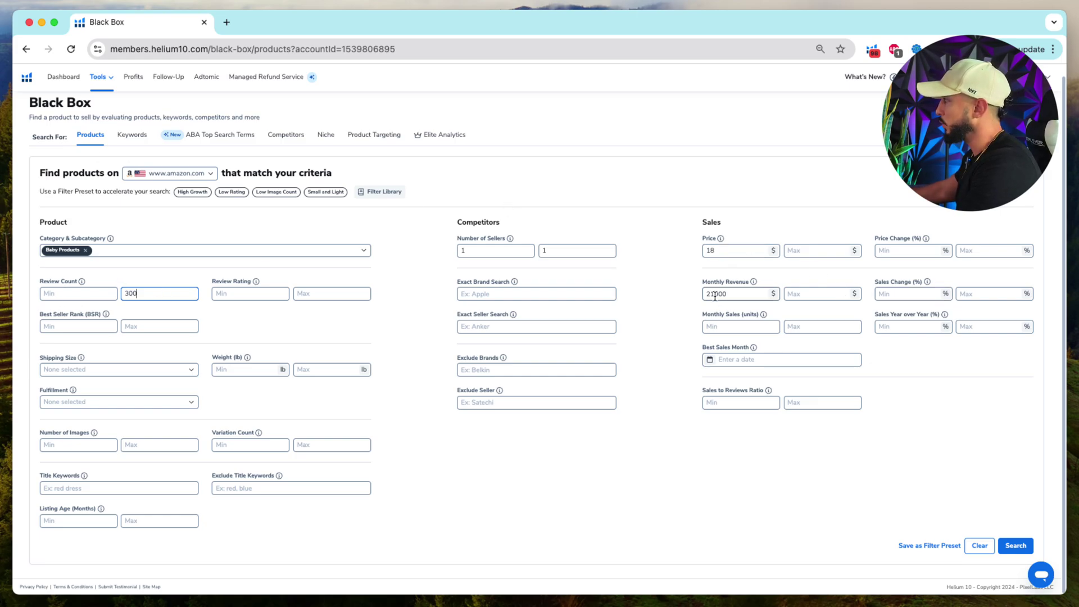
Restrict shipping size to Small Standard-Size and Large Standard-Size, and set the maximum weight to 3 lb
click(119, 369)
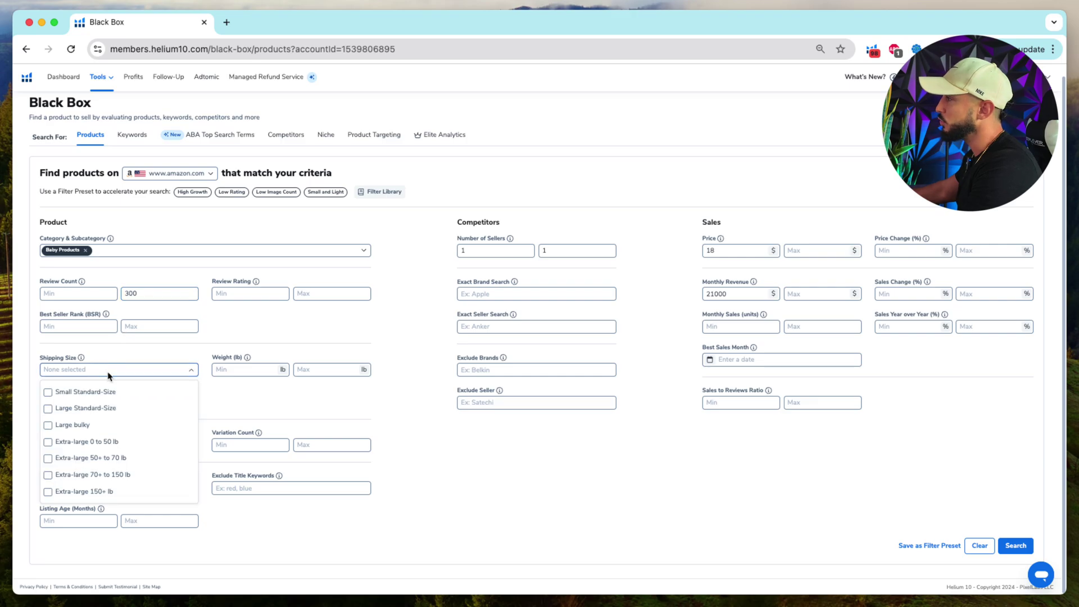
click(86, 391)
click(86, 426)
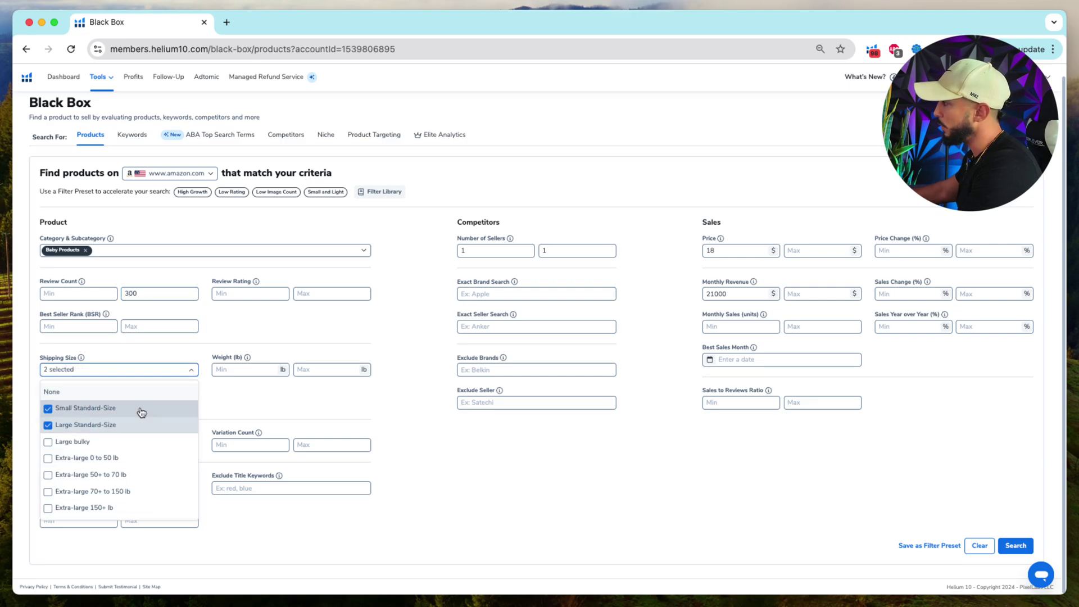
click(318, 393)
click(332, 373)
text(3)
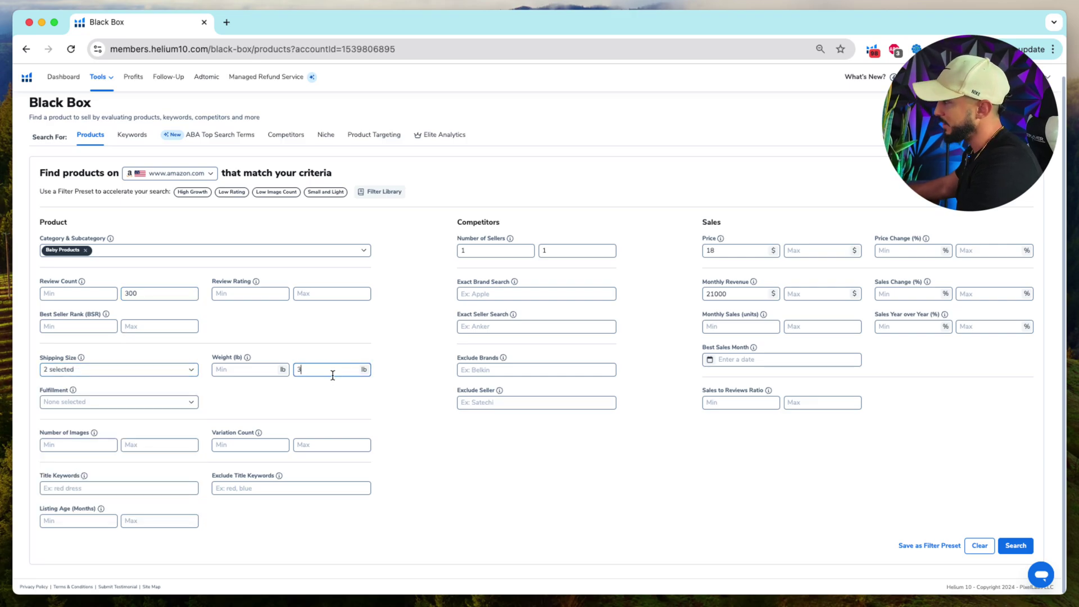
Set the fulfillment filter to FBA and run the product search
click(185, 403)
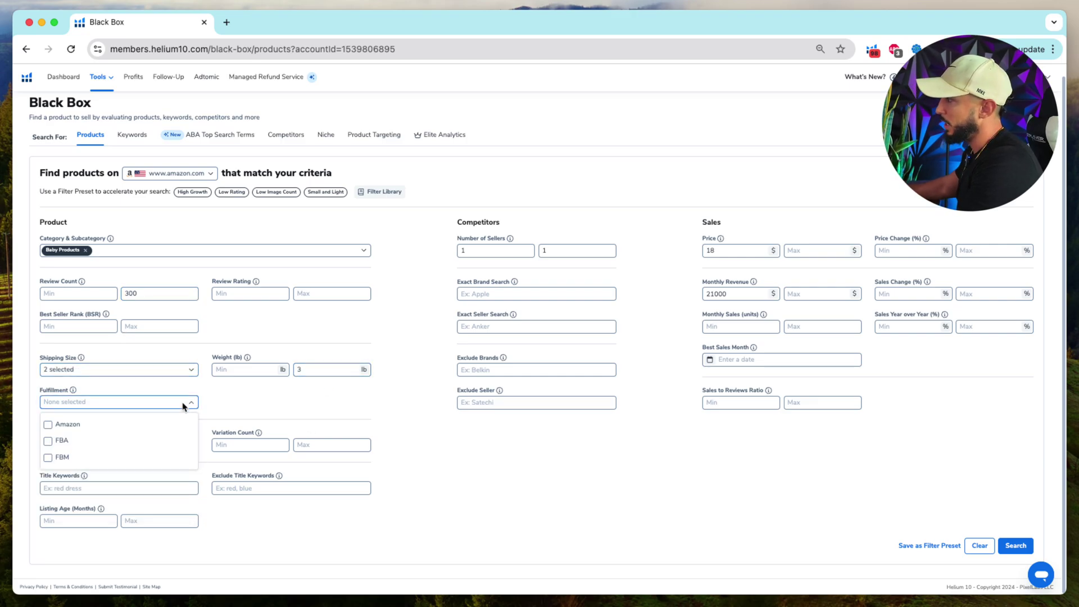
click(66, 442)
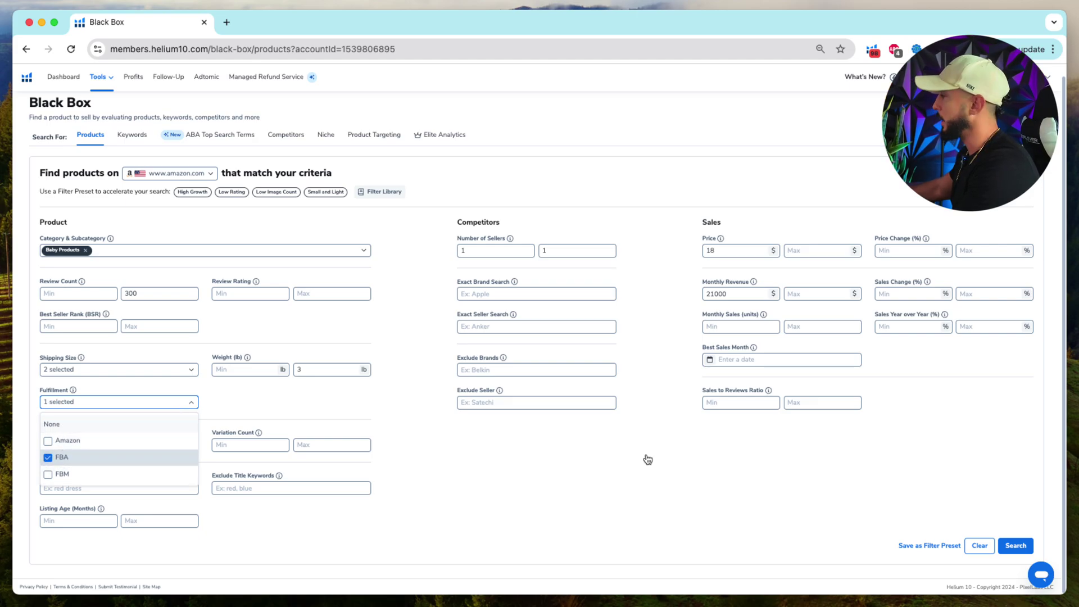
click(706, 454)
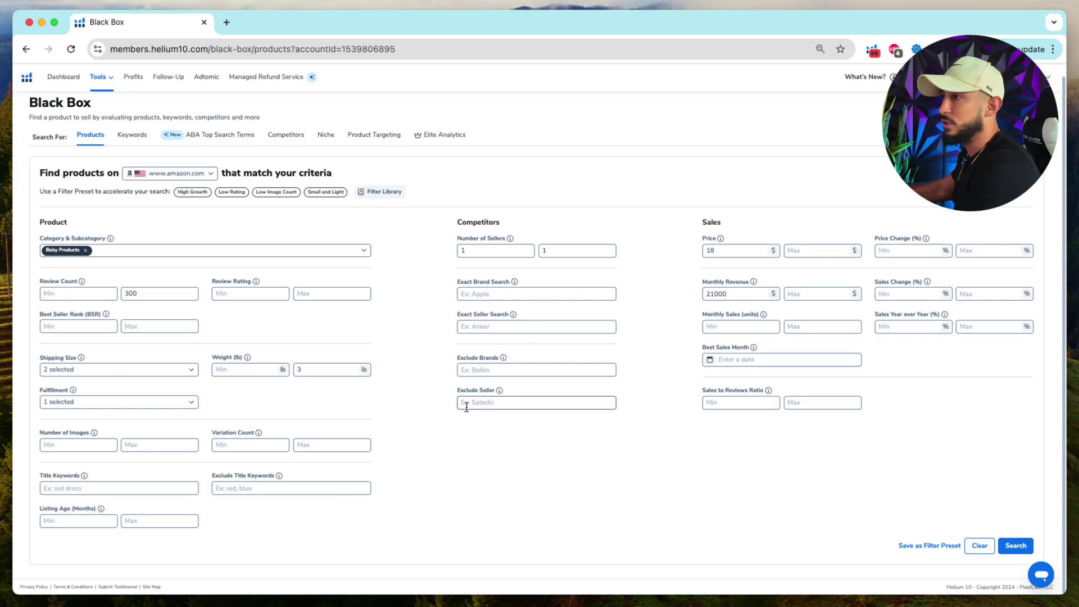
click(1010, 541)
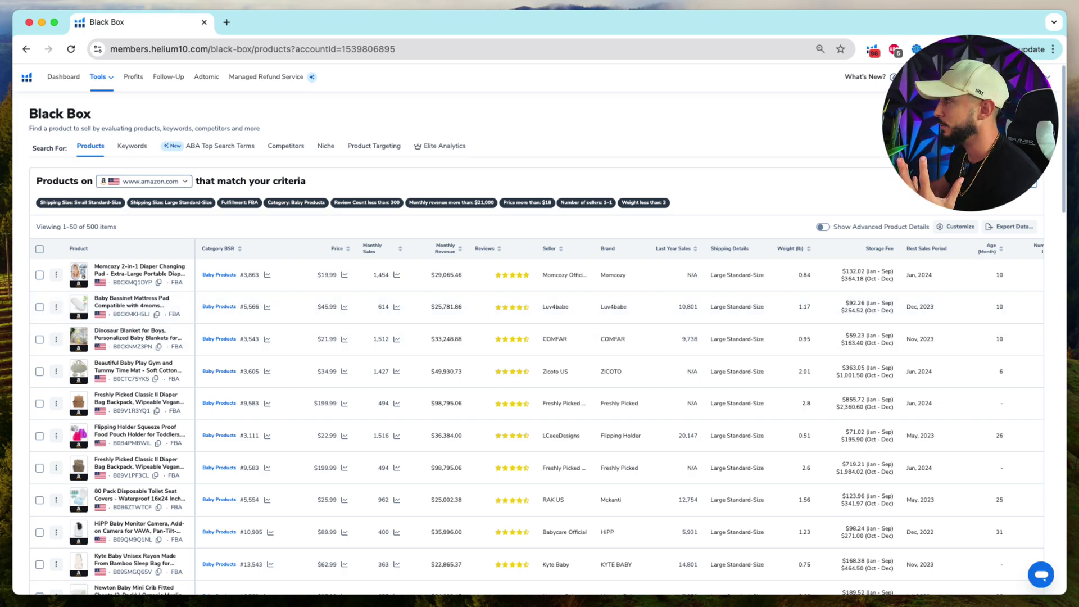
Open the Amazon listings of the Beautiful Baby Play Gym and the $199.99 Freshly Picked Classic II diaper bag with ASIN B09V1R3YQ1
scroll(134, 380, down, 3)
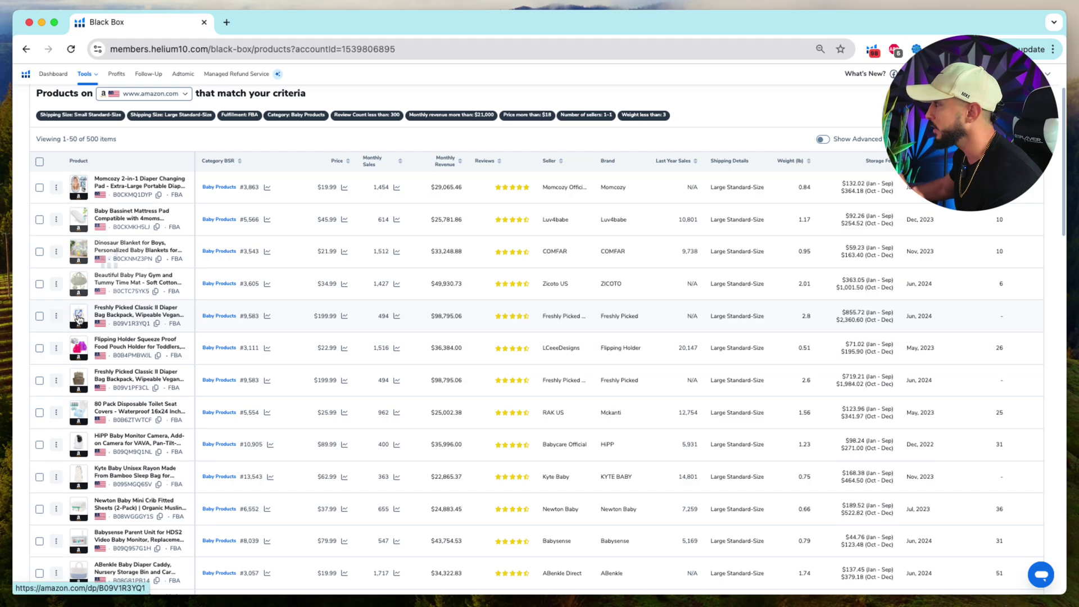
mouse_move(79, 315)
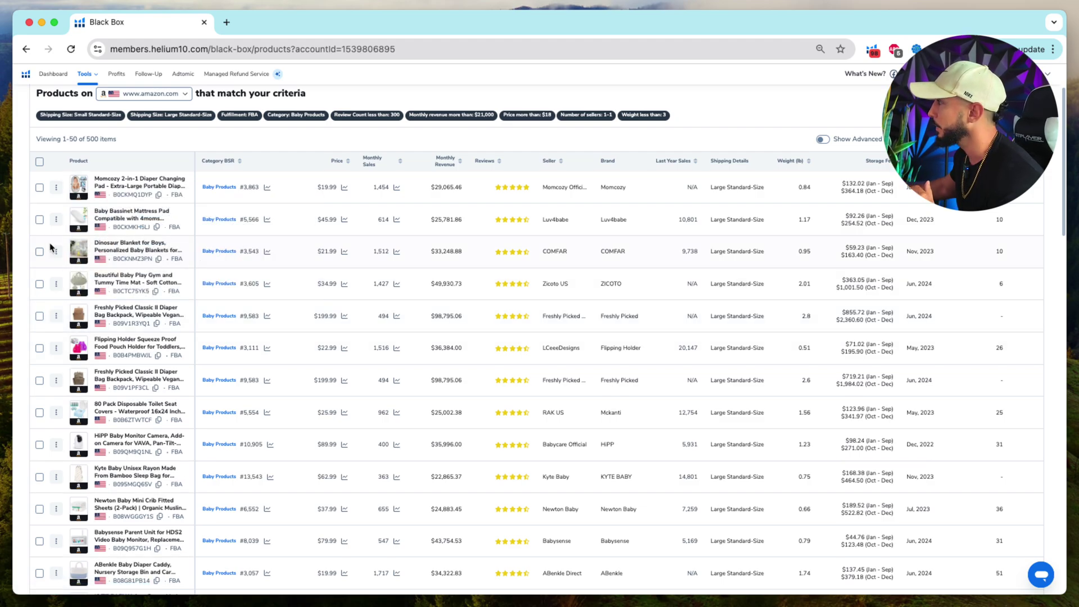
click(76, 284)
click(79, 316)
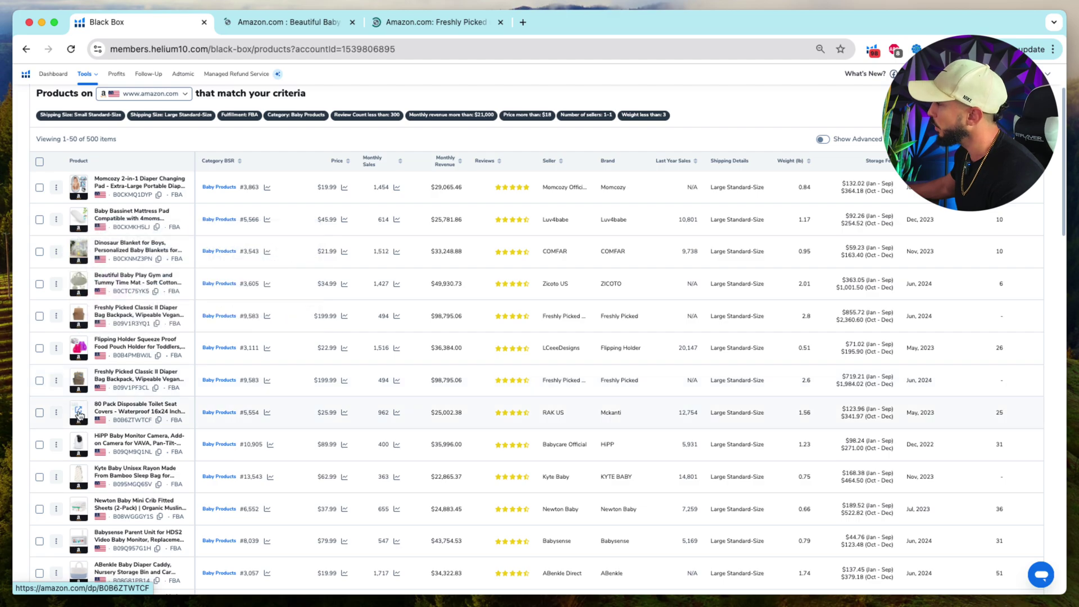
Preview products further down the results and open the Amazon listing of the Newton Baby mini crib fitted sheets
mouse_move(80, 412)
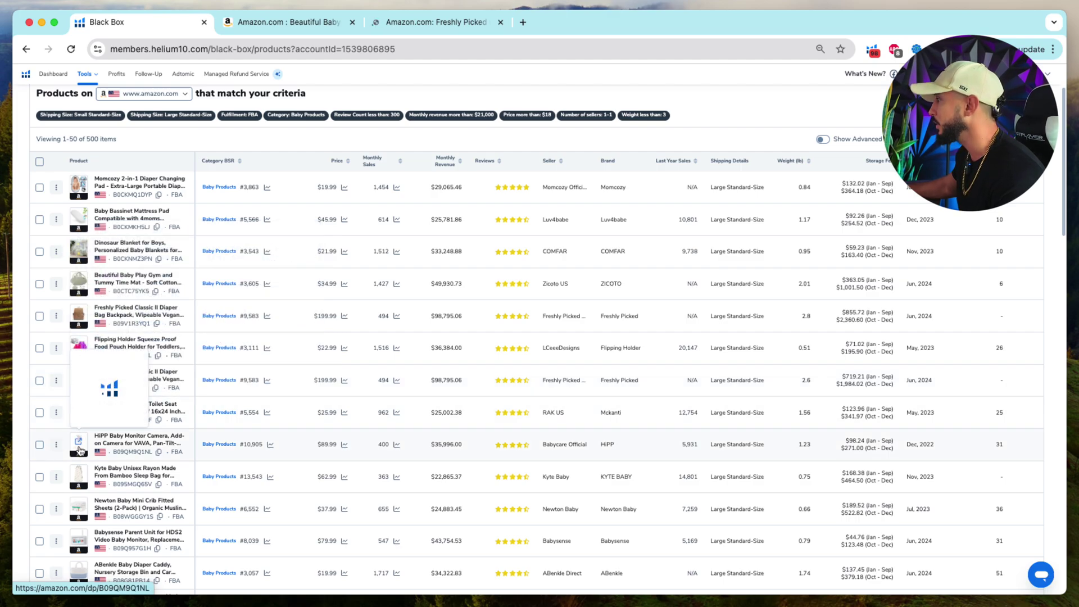
mouse_move(80, 448)
mouse_move(79, 487)
scroll(79, 487, down, 1)
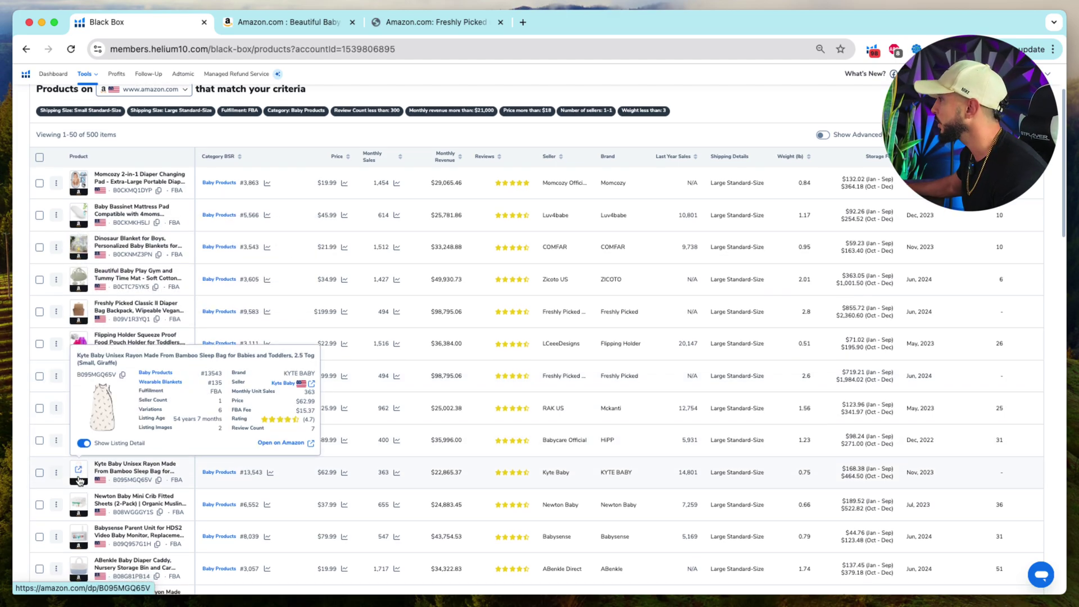
click(80, 488)
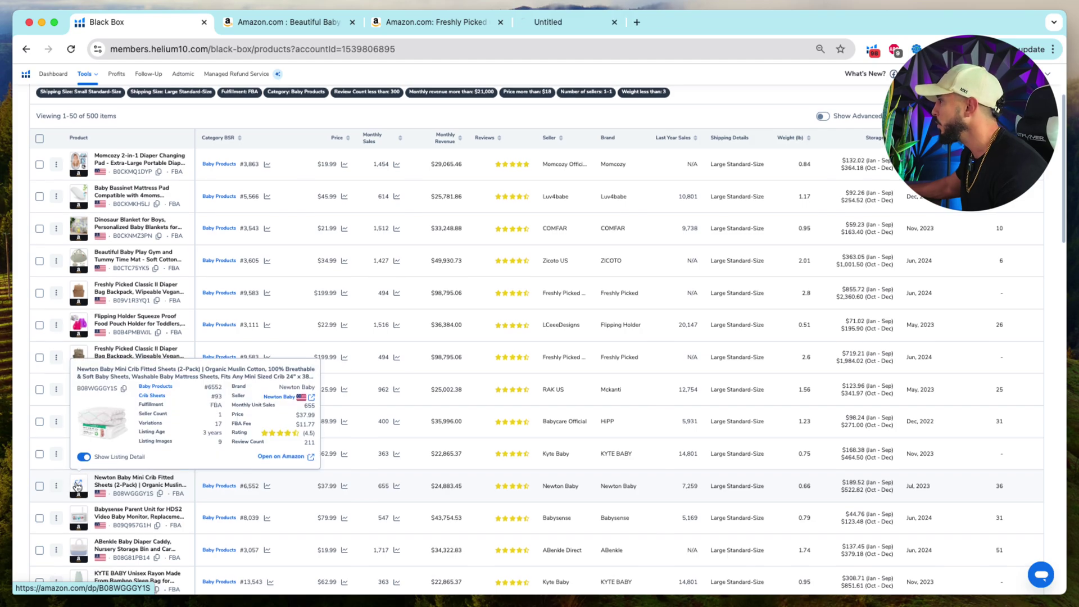
Open the Amazon listings of the $62.99 KYTE BABY sleep bag with ASIN B07PFYDYKV and the BEBE BASK scalloped basket set
scroll(82, 518, up, 1)
scroll(81, 518, down, 3)
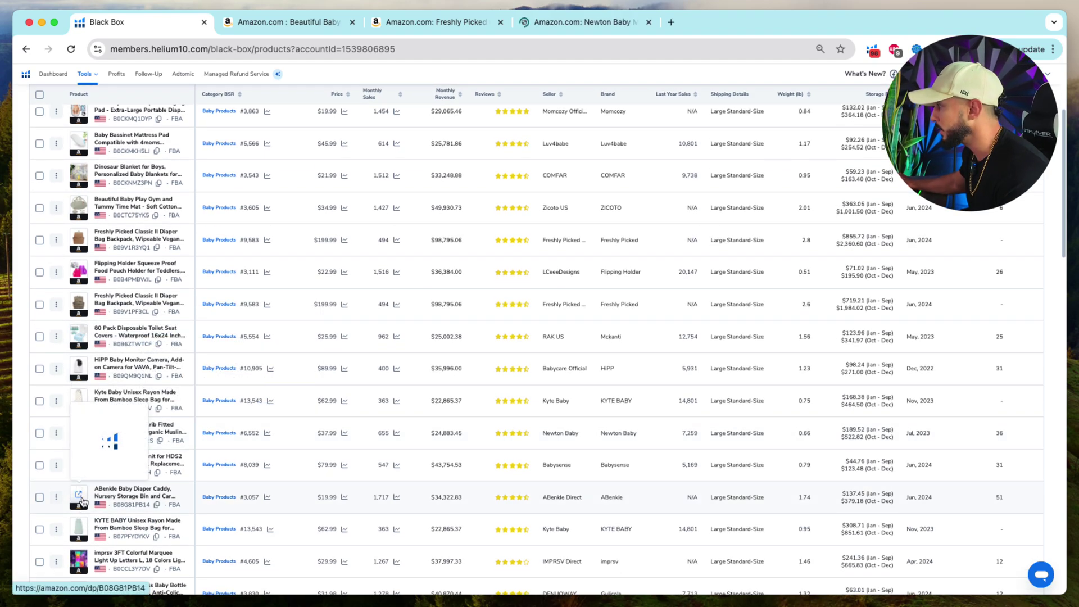
click(77, 534)
scroll(77, 534, down, 6)
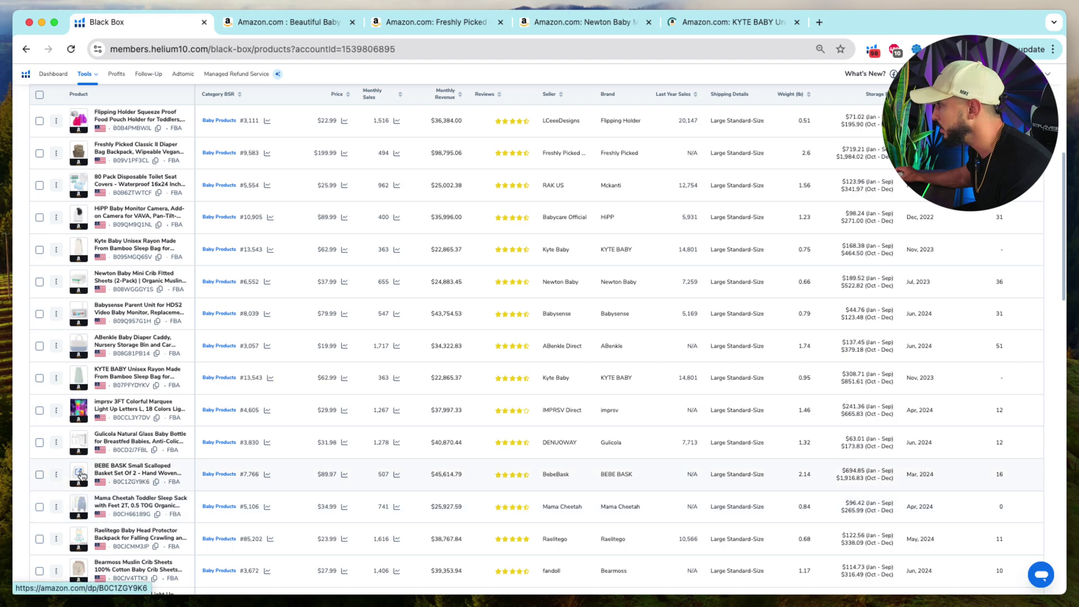
click(80, 479)
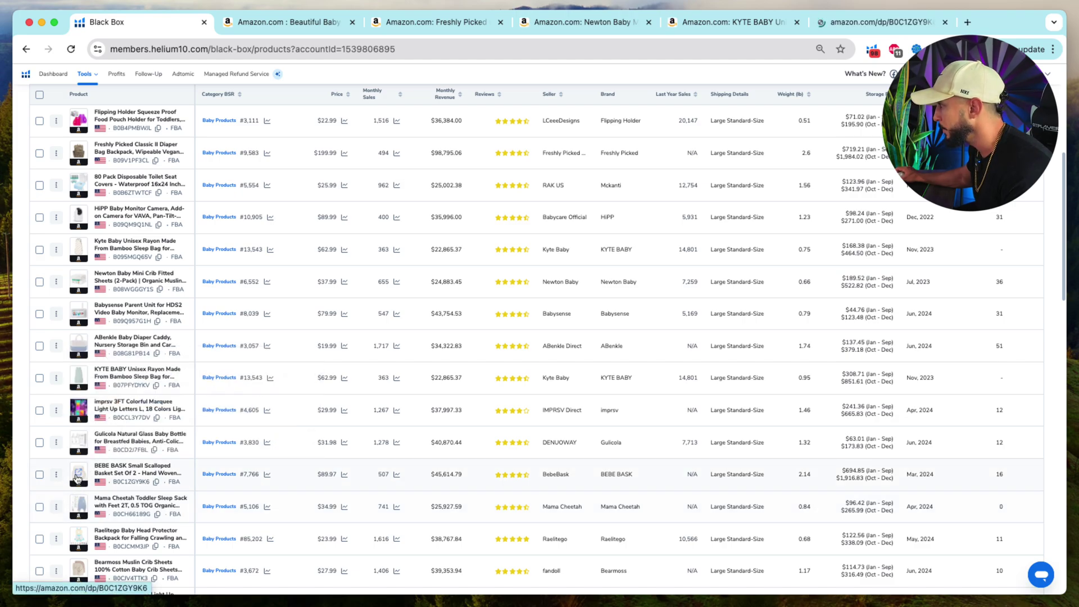
Open the Amazon listings of the Mama Cheetah toddler sleep sack and the Bearmoss muslin crib sheets
click(78, 505)
scroll(81, 509, down, 2)
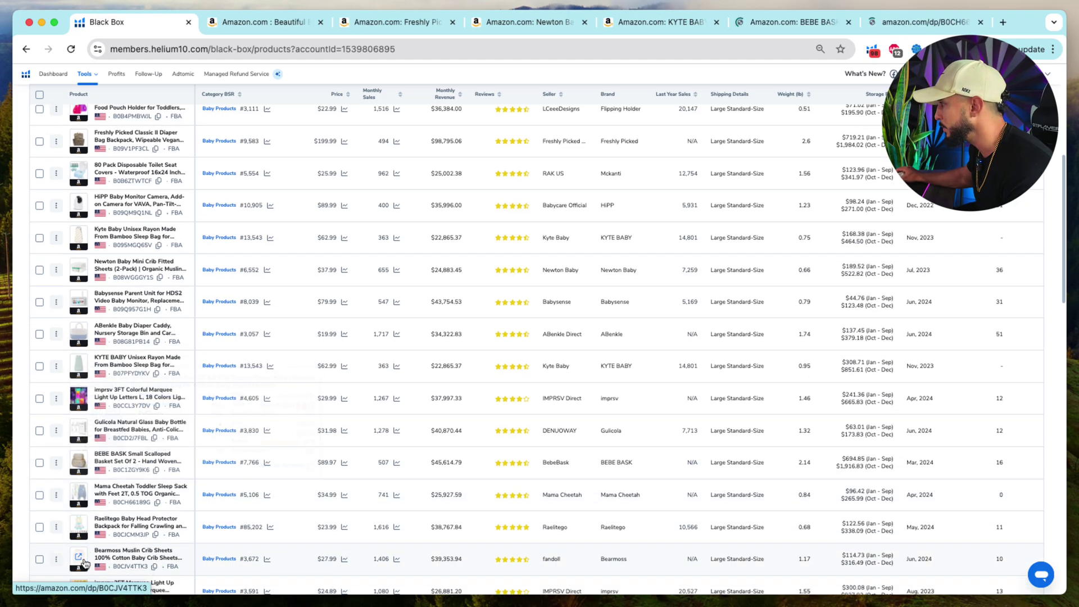
click(81, 513)
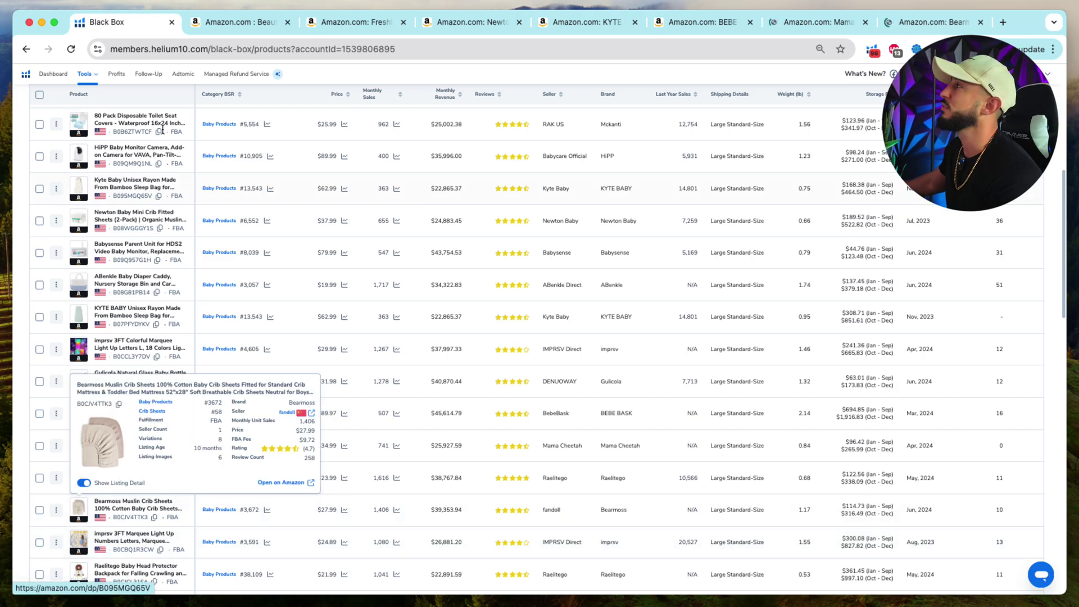
Review the Beautiful Baby Play Gym listing, including its Beige color option, and close that listing
click(200, 24)
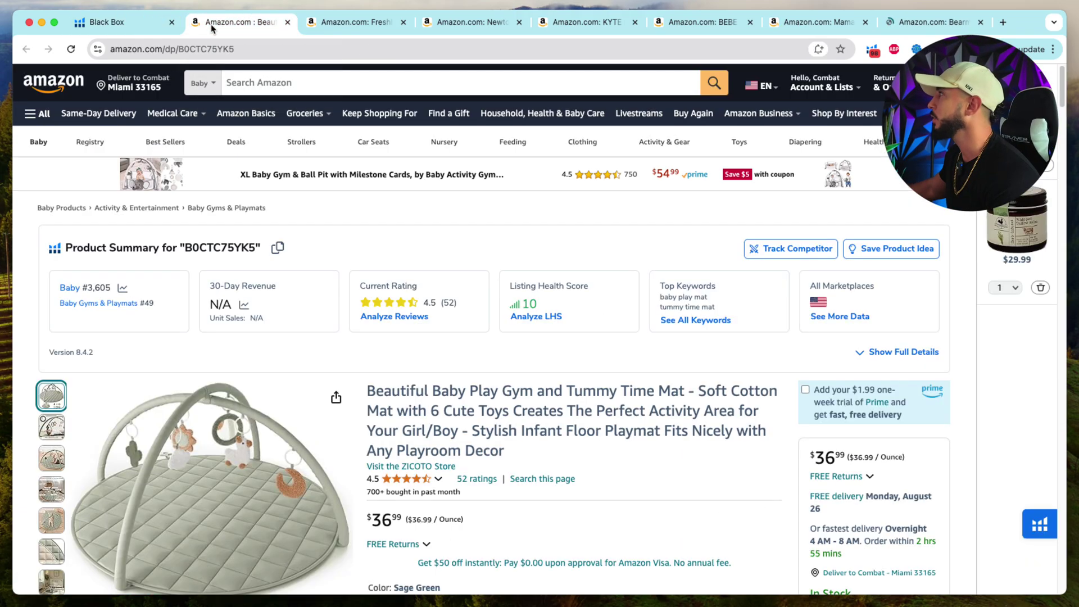
scroll(559, 523, down, 3)
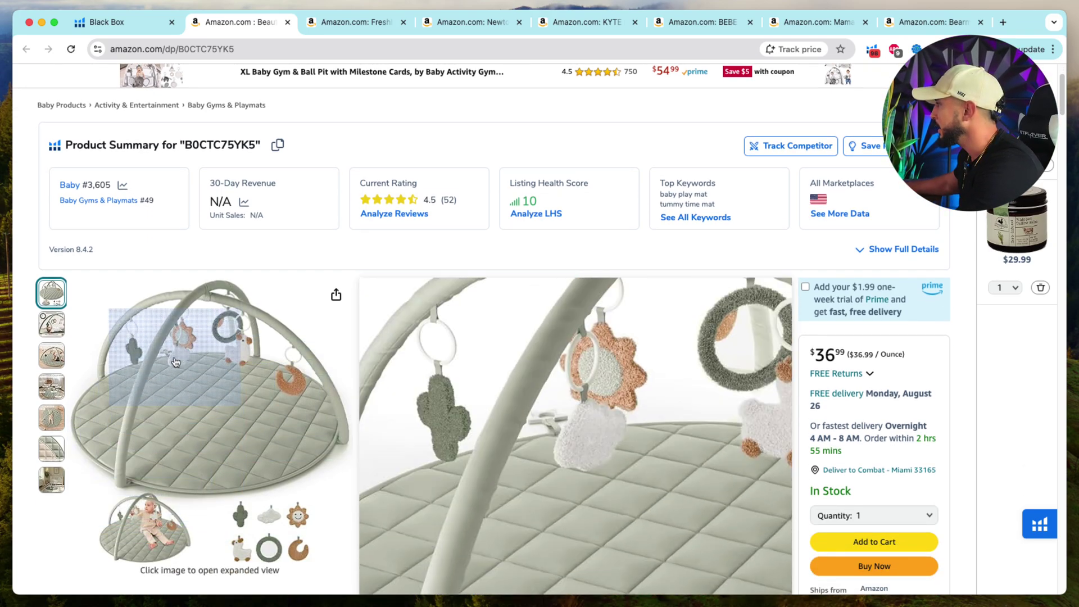
scroll(516, 384, down, 4)
scroll(562, 287, up, 2)
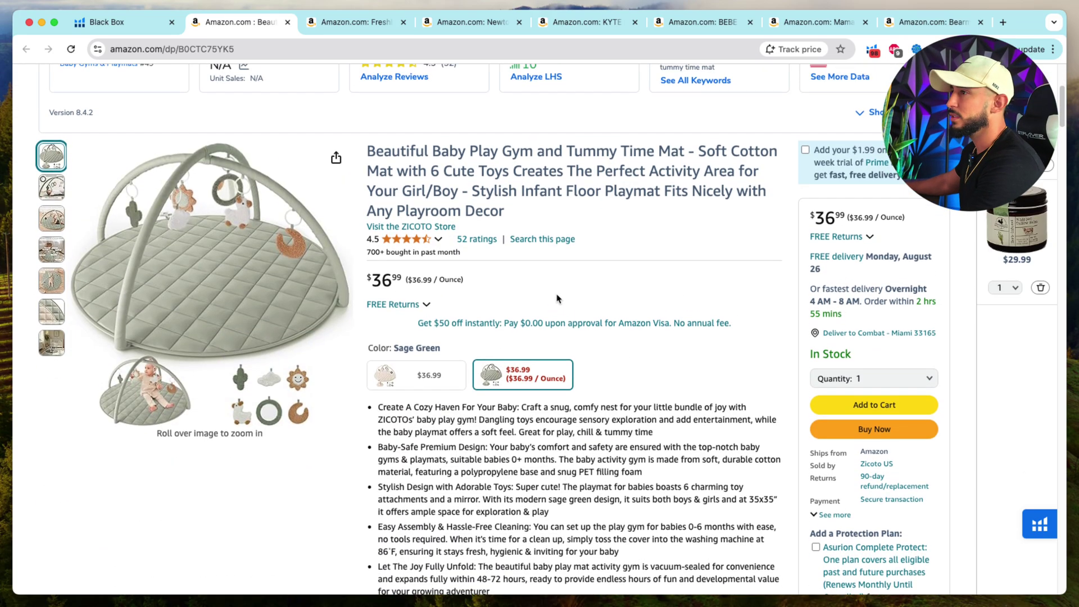
scroll(559, 293, up, 1)
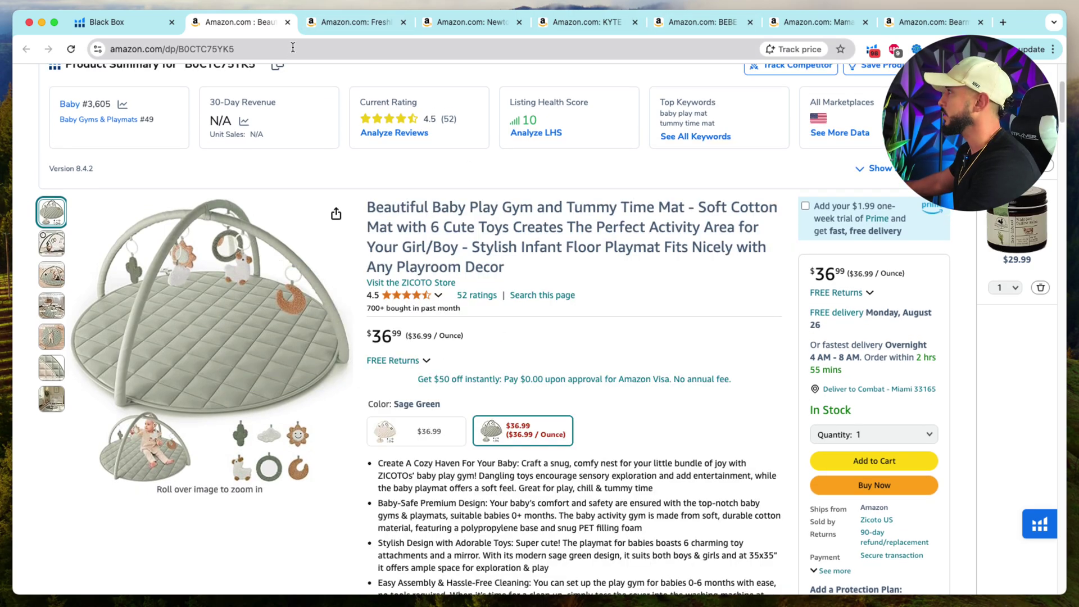
click(441, 433)
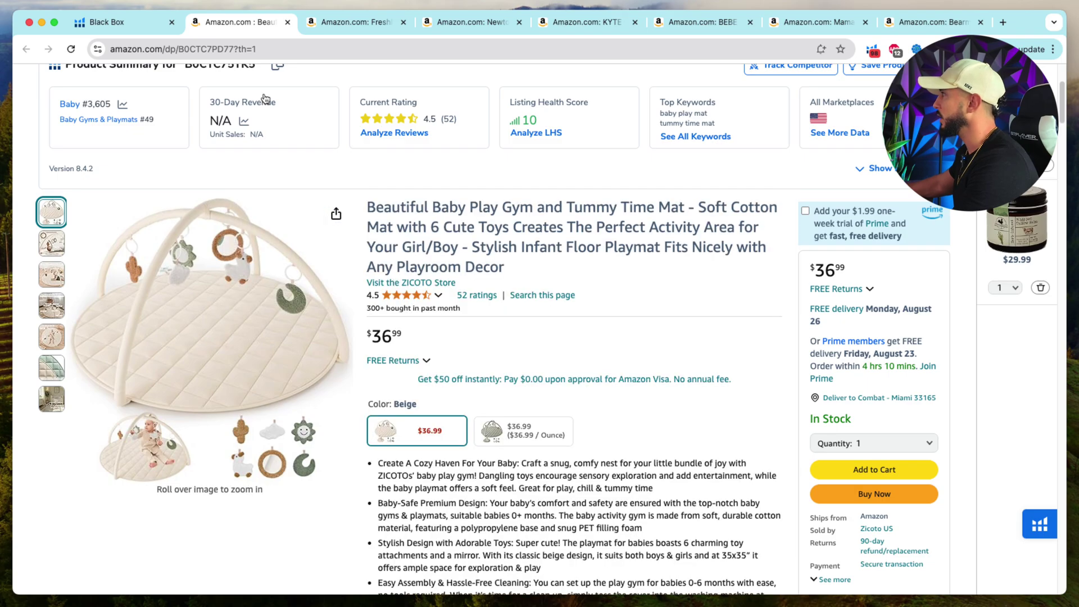
scroll(393, 256, up, 2)
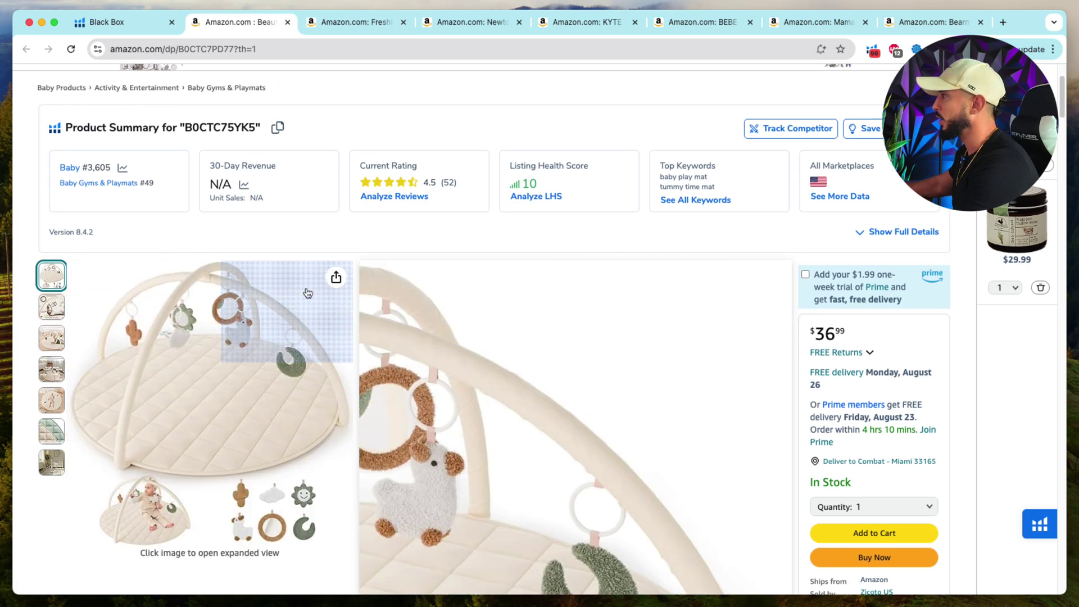
click(288, 22)
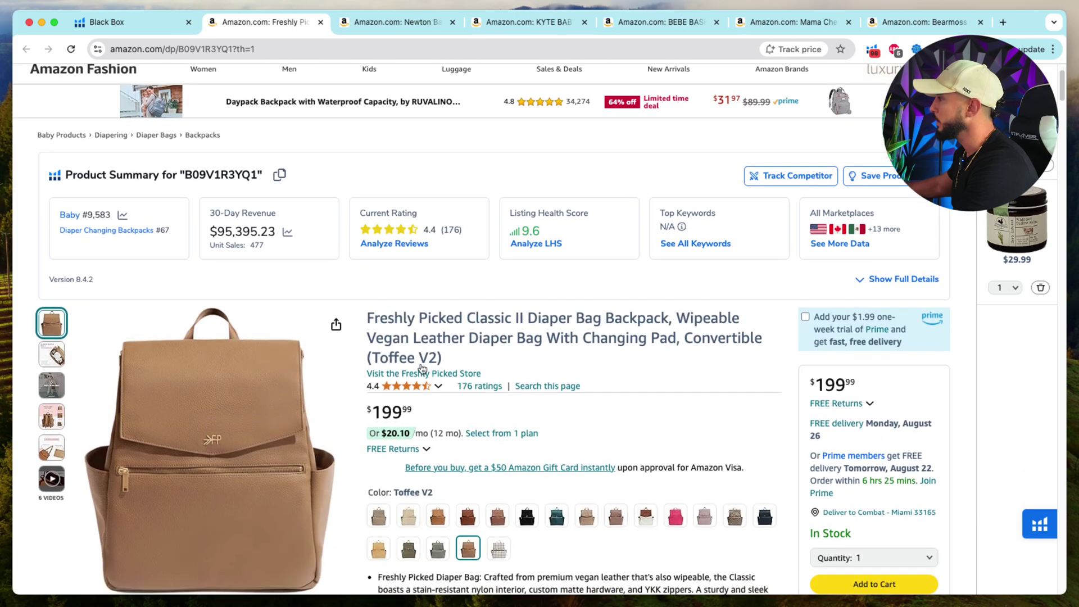
Examine the price, 30-day revenue and ratings on the Freshly Picked Classic II diaper bag listing
scroll(617, 289, down, 3)
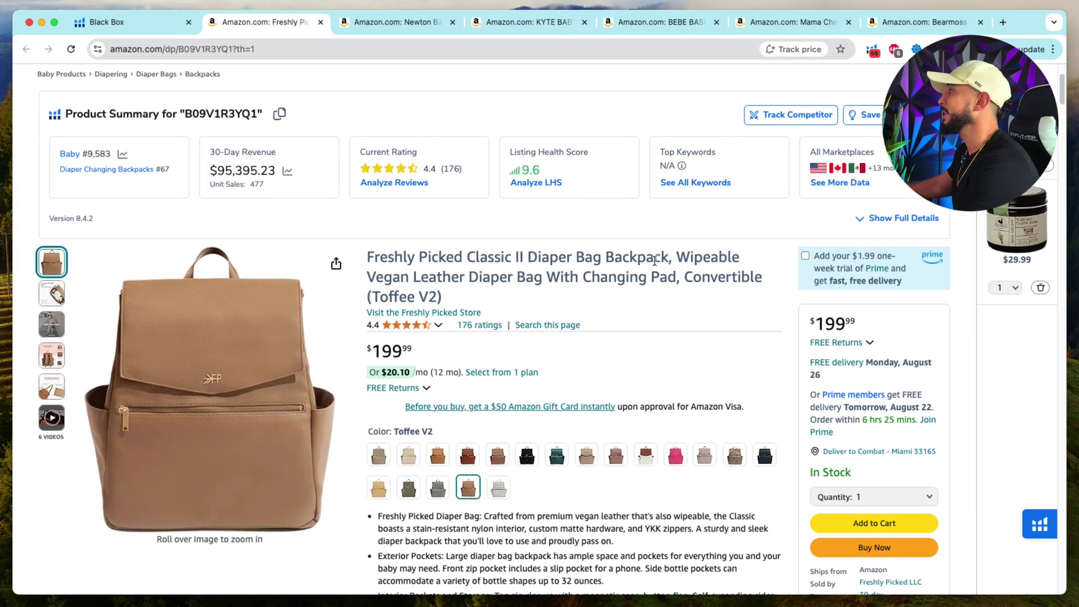
mouse_move(372, 359)
mouse_down()
mouse_move(394, 353)
mouse_move(368, 353)
mouse_up()
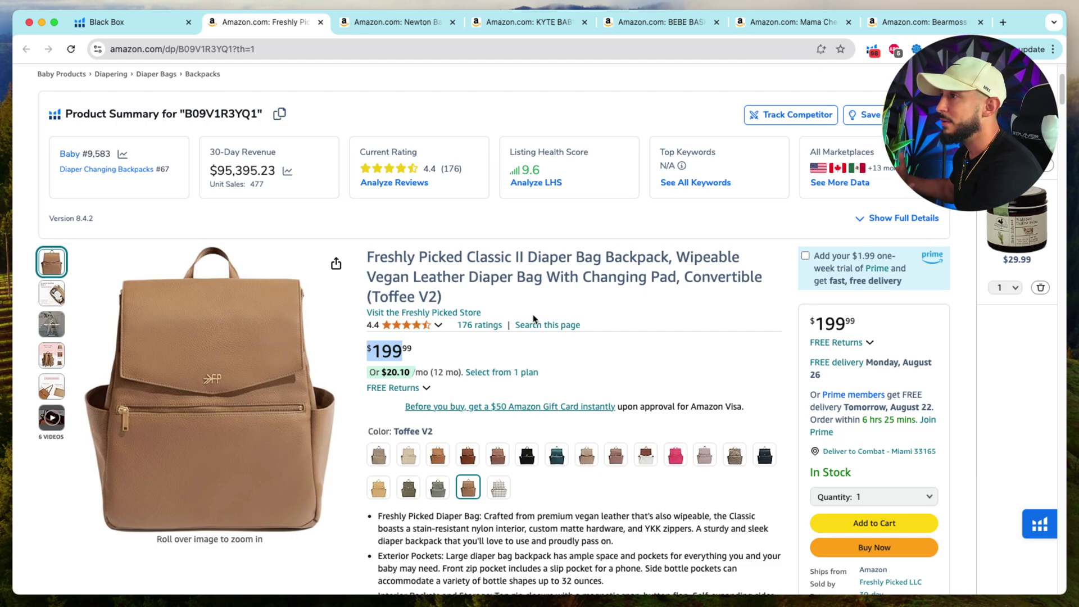
double_click(224, 173)
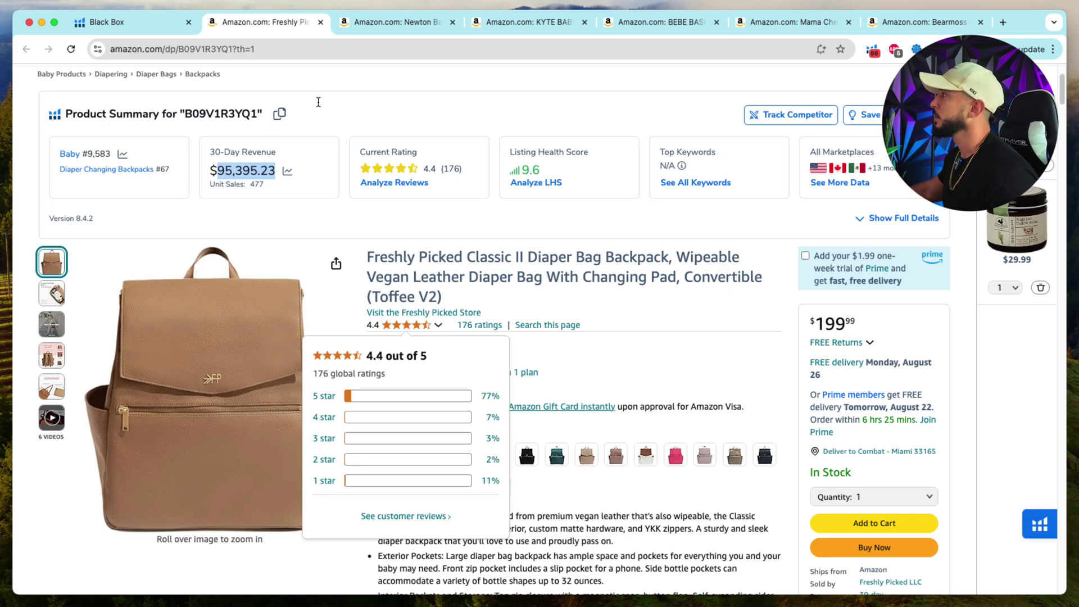
click(393, 22)
click(271, 22)
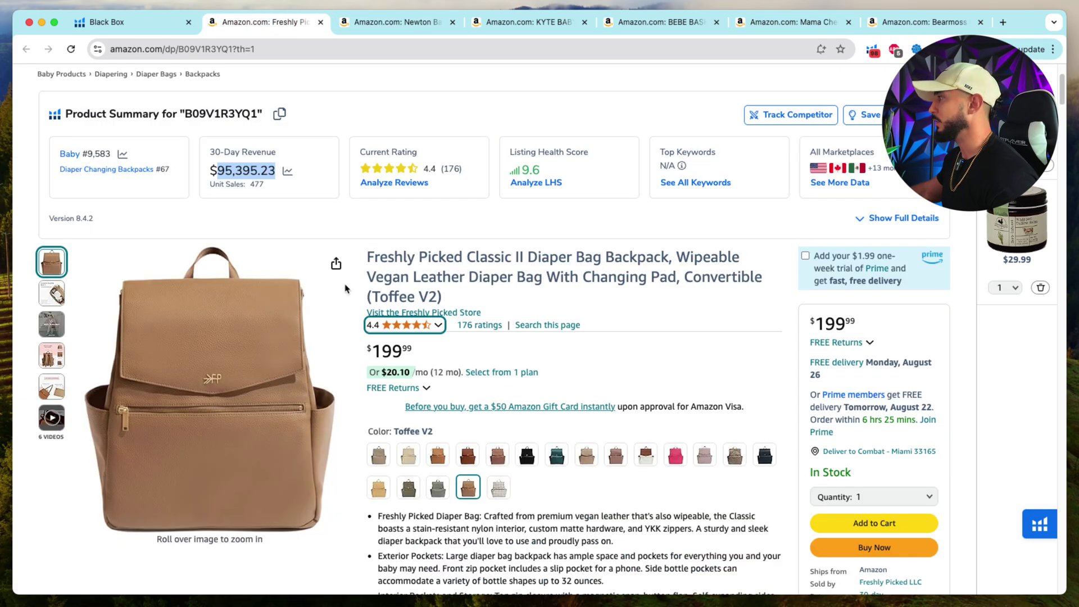
Examine the product images and 30-day revenue on the Newton Baby mini crib fitted sheets listing
click(393, 22)
scroll(816, 370, down, 2)
scroll(816, 370, down, 3)
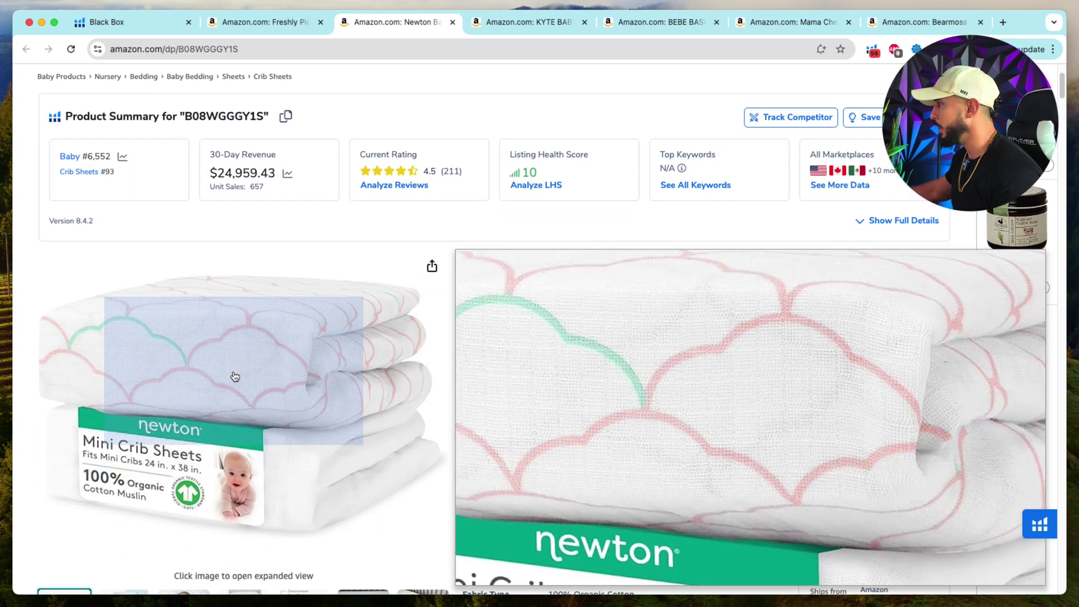
scroll(143, 558, down, 2)
click(144, 557)
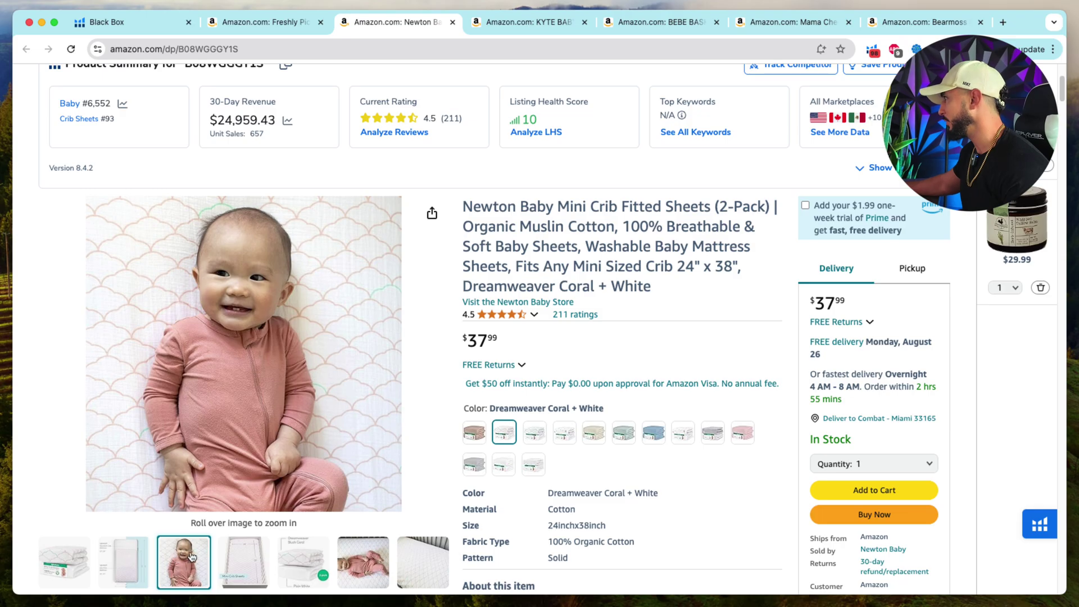
mouse_move(273, 554)
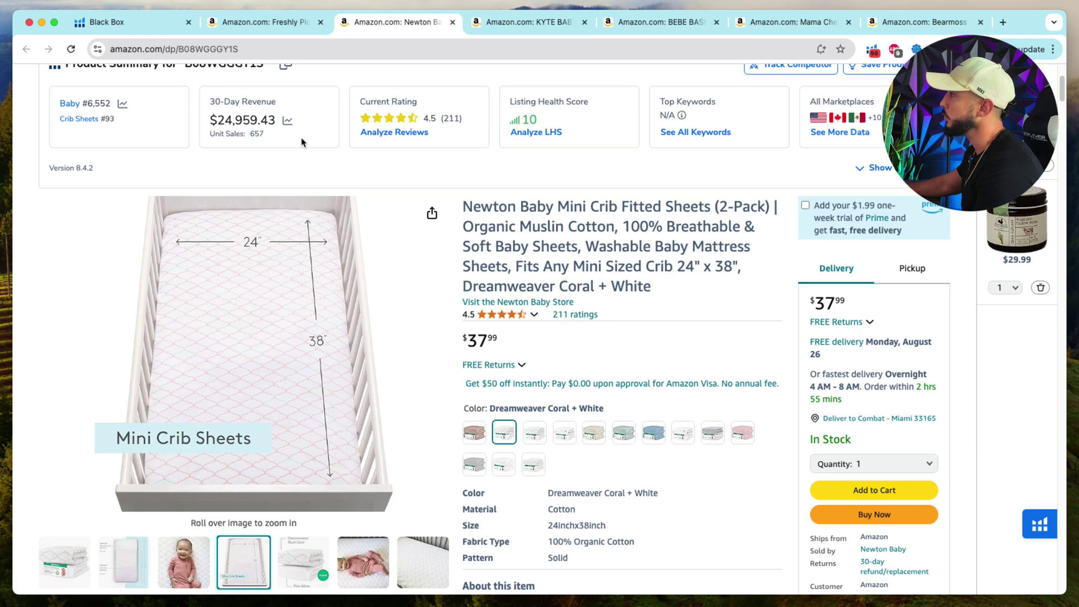
double_click(228, 124)
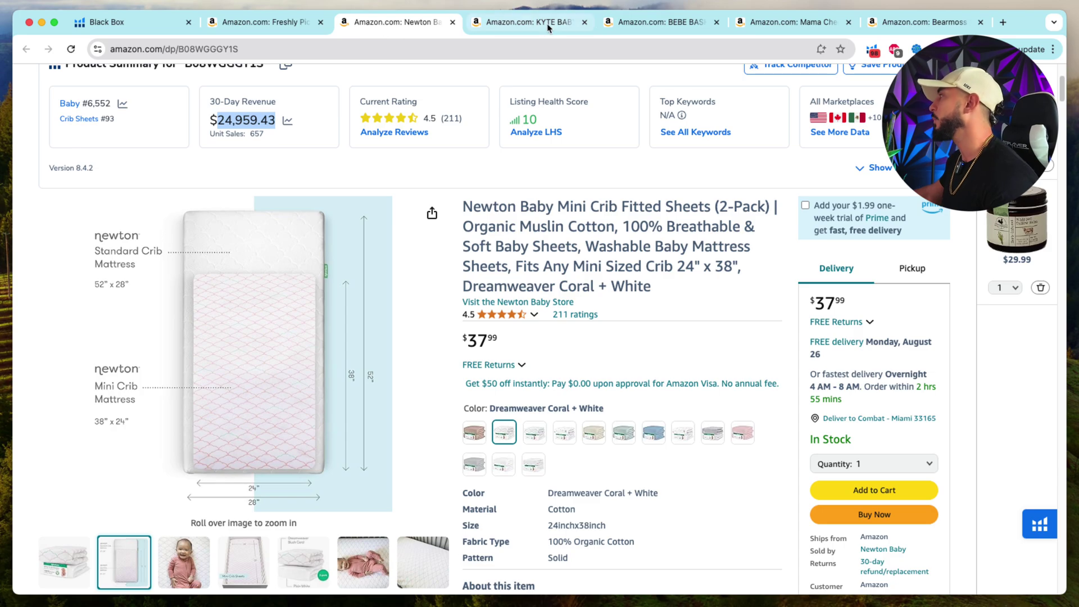
Review the price and product images of the KYTE BABY sleep bag listing and close that listing
click(553, 29)
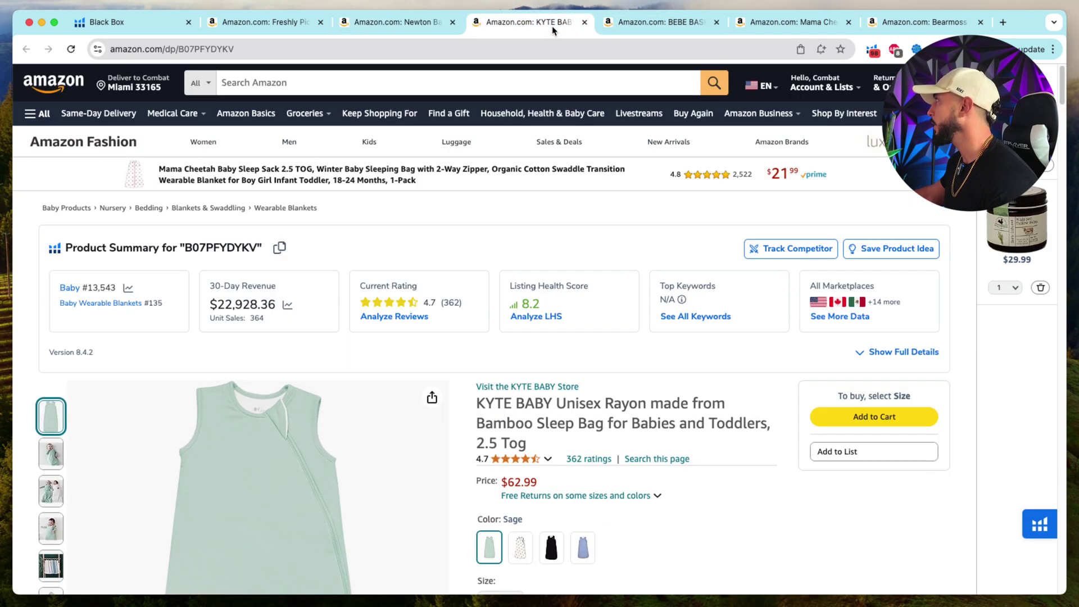
scroll(393, 427, down, 3)
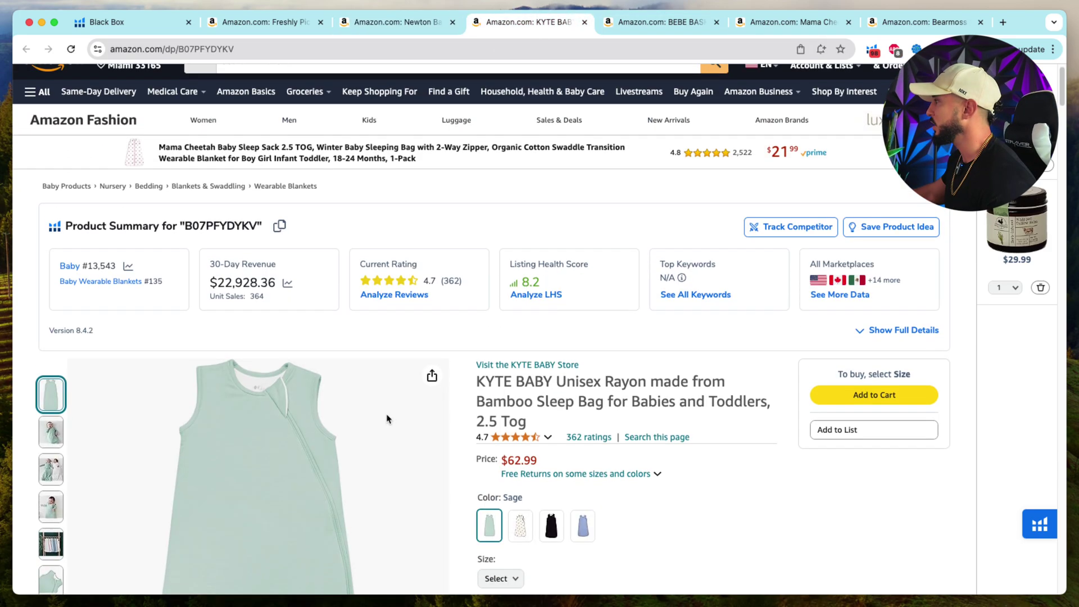
drag(538, 392, 501, 391)
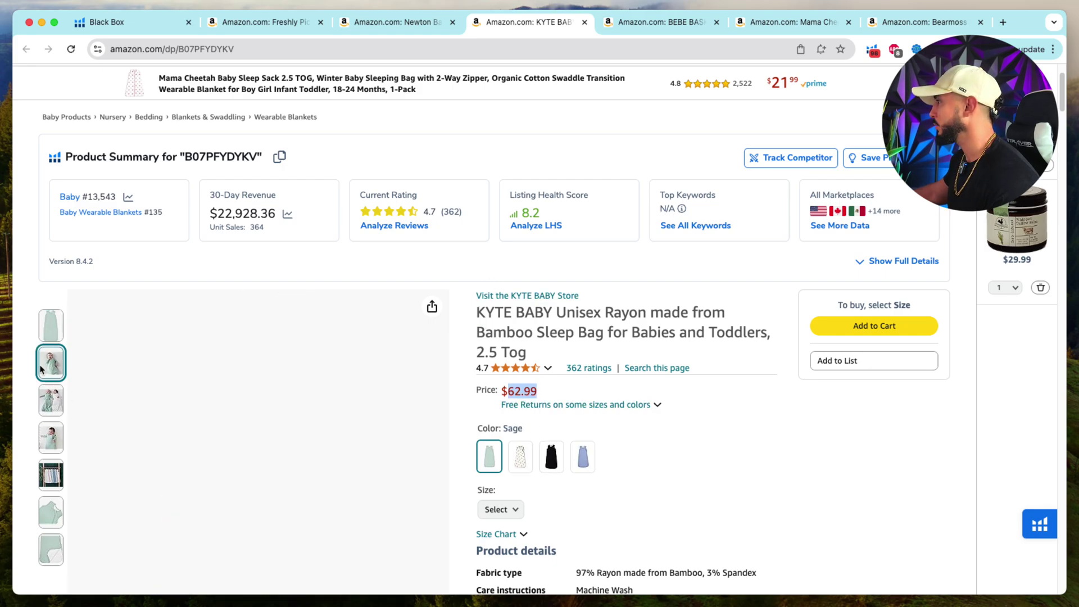
scroll(51, 362, down, 3)
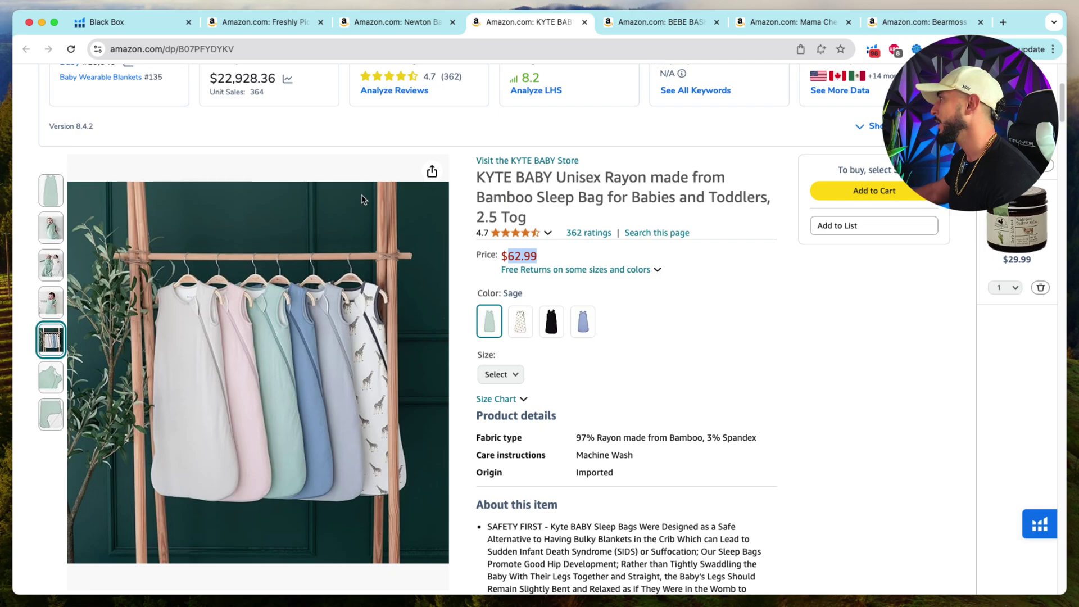
scroll(626, 140, up, 3)
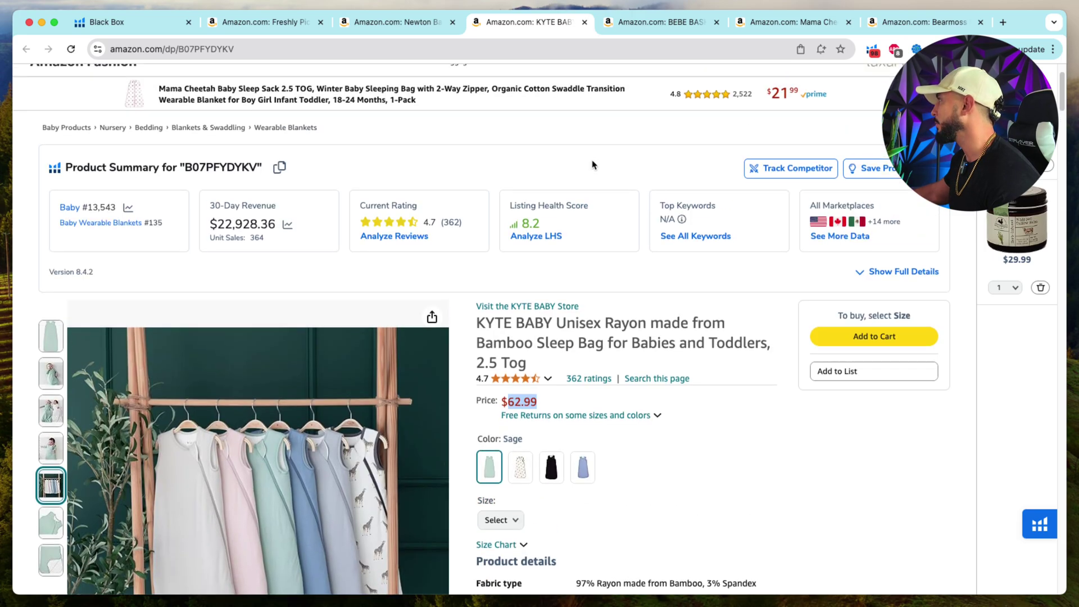
click(585, 22)
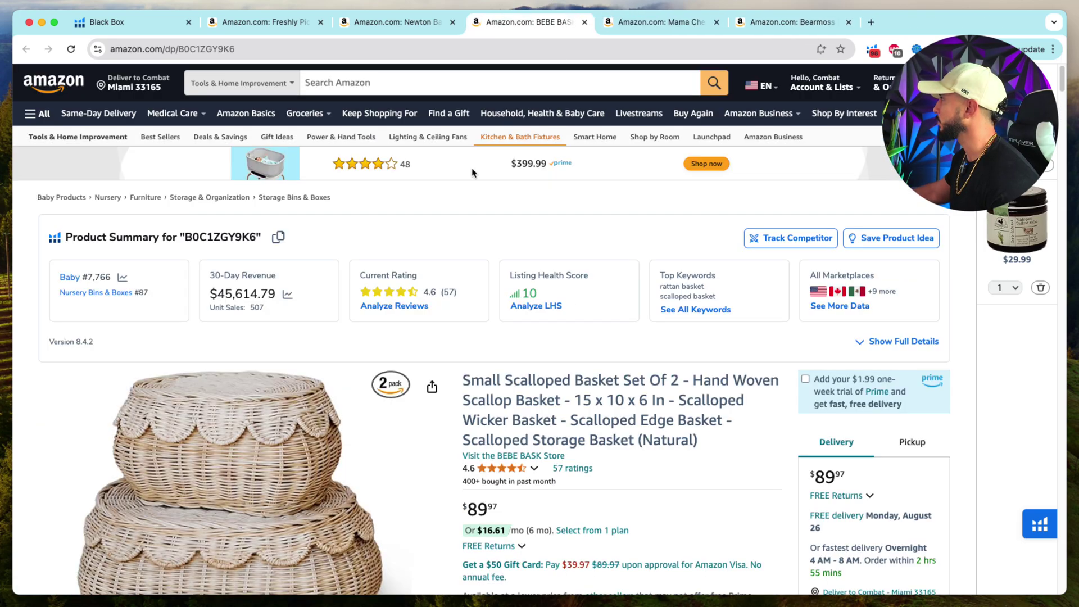
Review the BEBE BASK small scalloped basket set listing and close it
scroll(314, 317, down, 3)
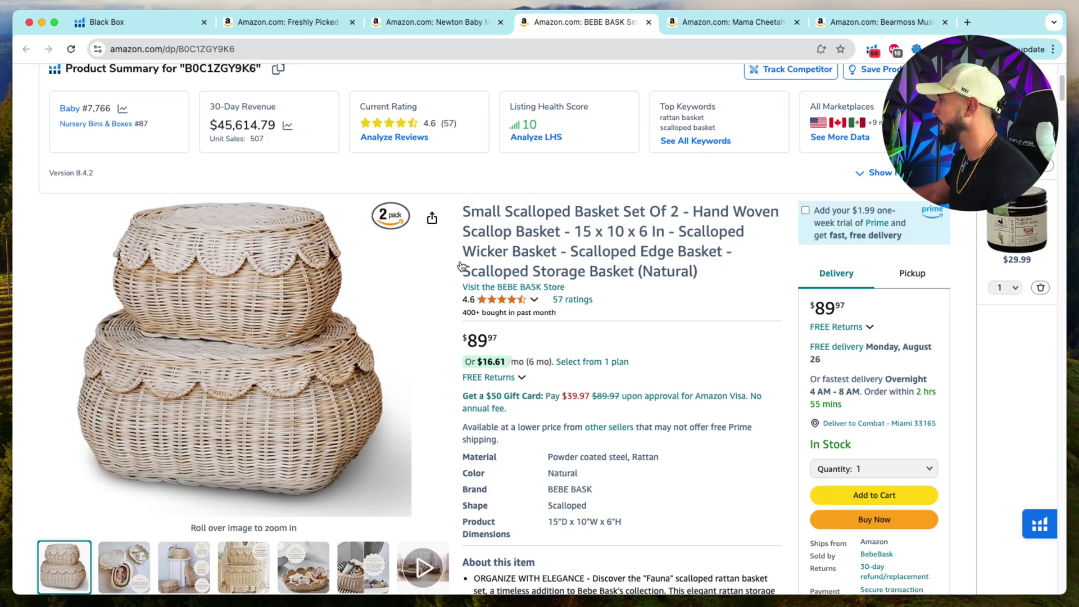
mouse_move(214, 354)
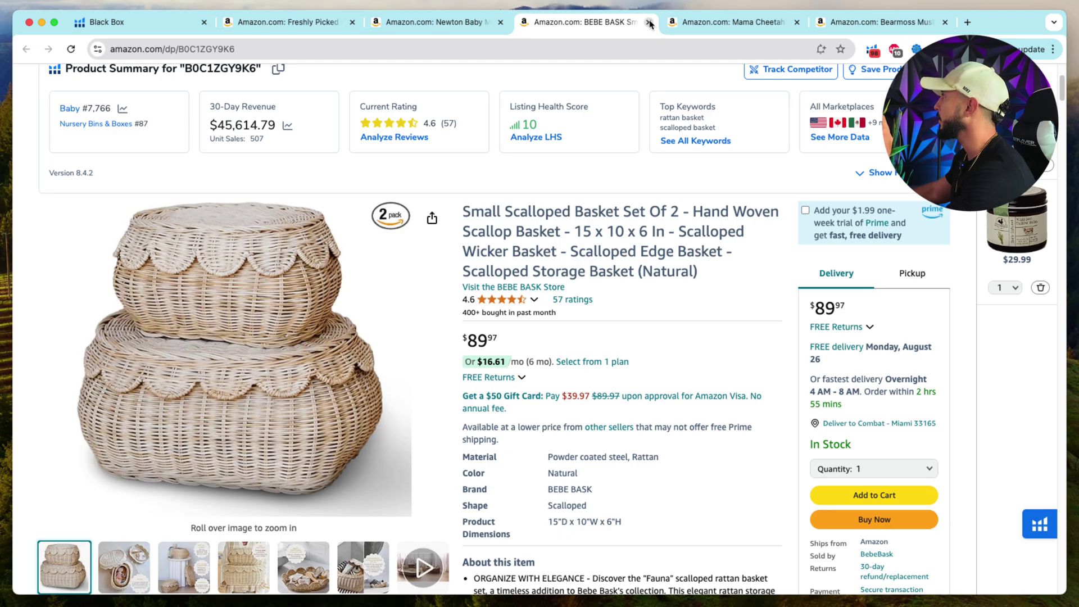
click(649, 24)
Examine the product images, ratings and 30-day revenue on the Mama Cheetah toddler sleep sack listing
scroll(506, 314, down, 5)
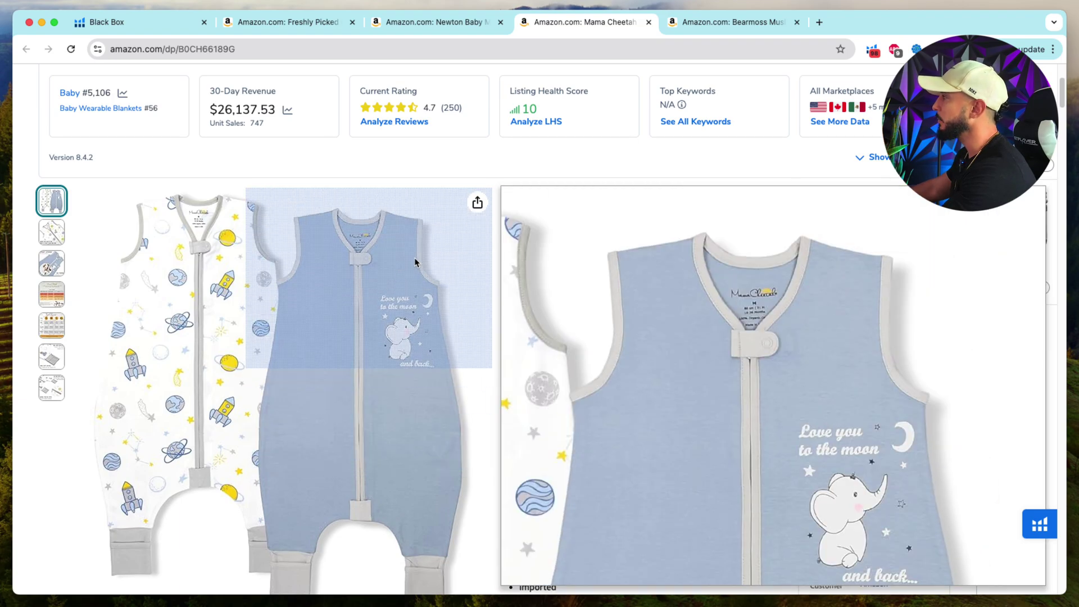
mouse_move(355, 228)
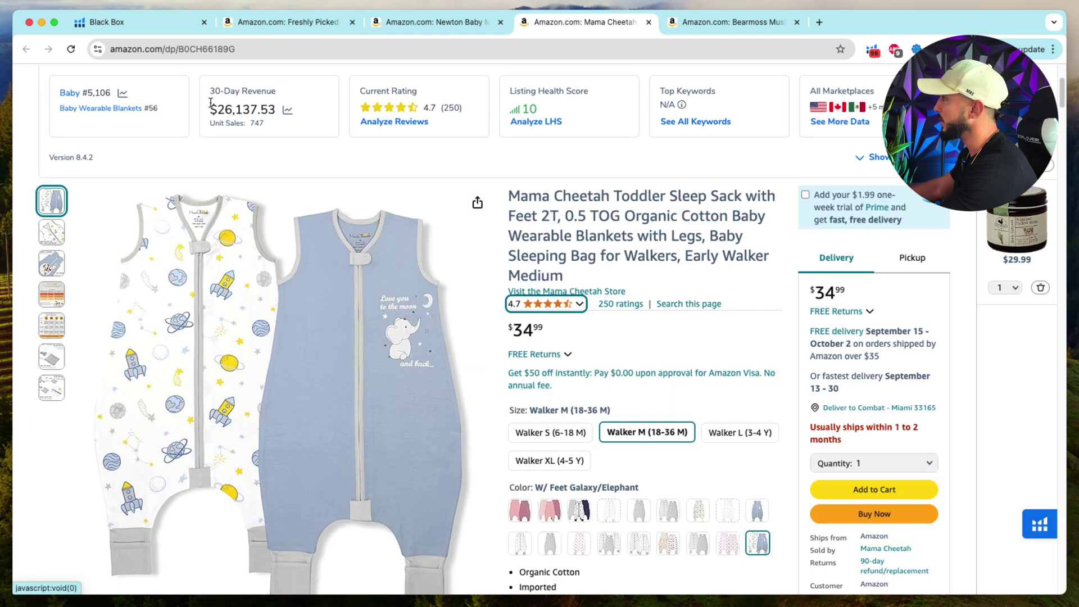
drag(218, 109, 232, 110)
click(232, 110)
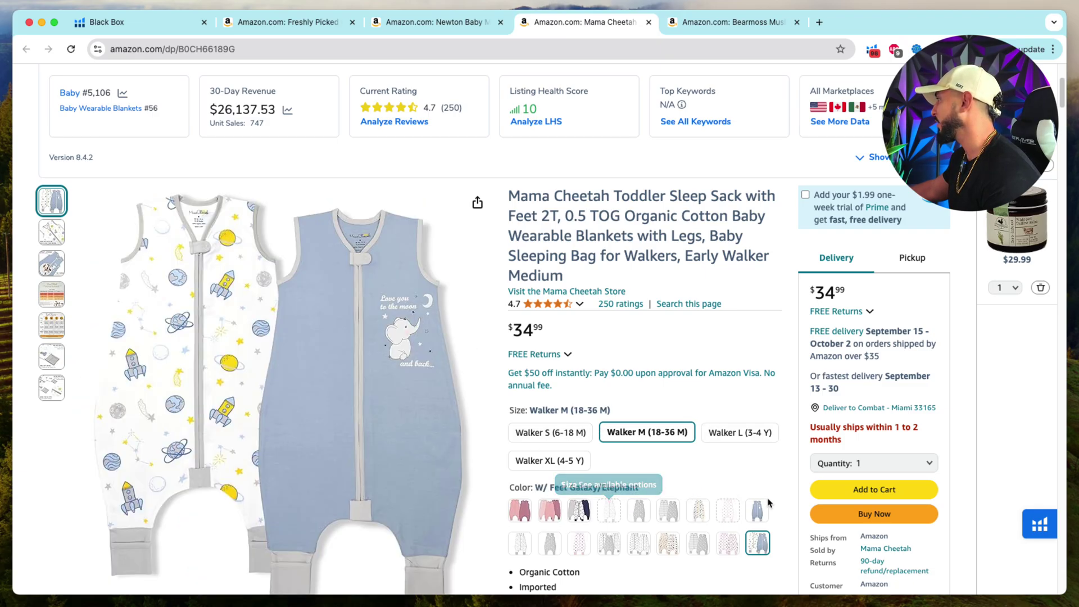
Look through the Bearmoss muslin crib sheets listing and its color options
click(748, 22)
scroll(394, 253, down, 4)
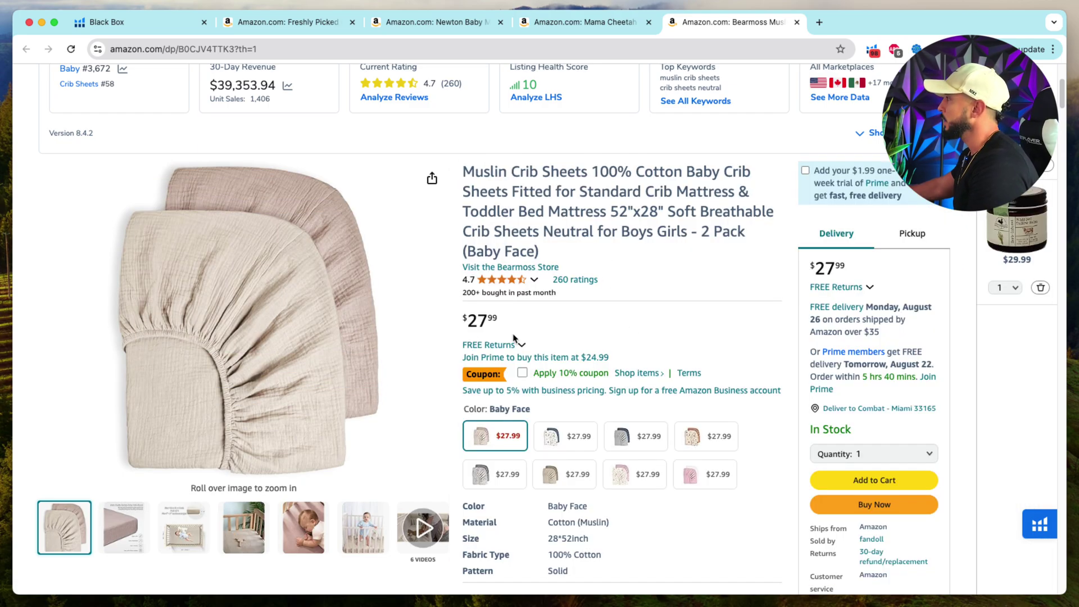
scroll(240, 160, up, 2)
scroll(516, 487, down, 4)
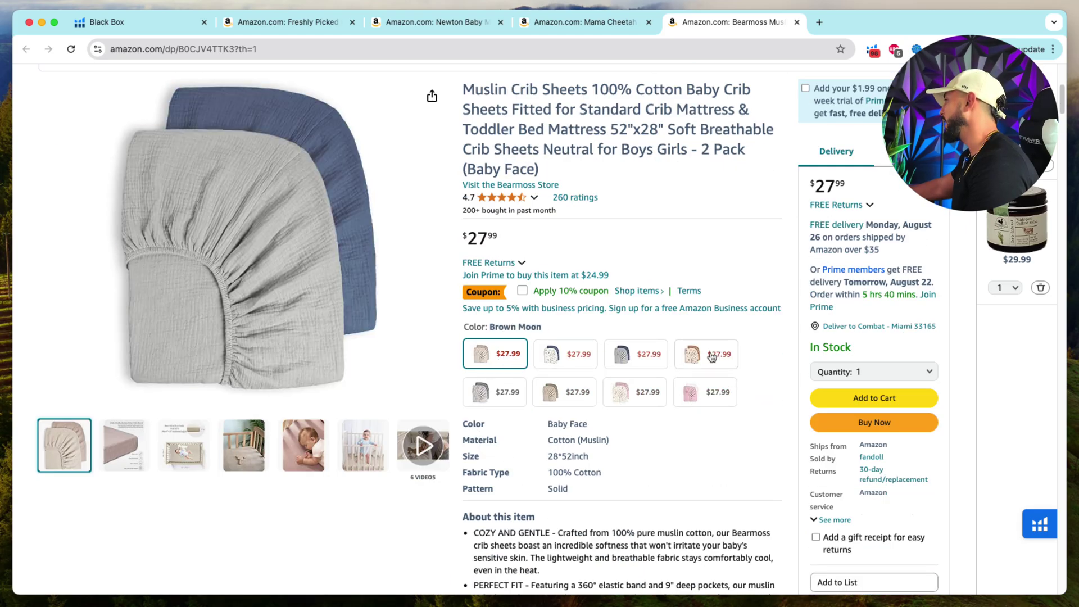
scroll(481, 314, up, 4)
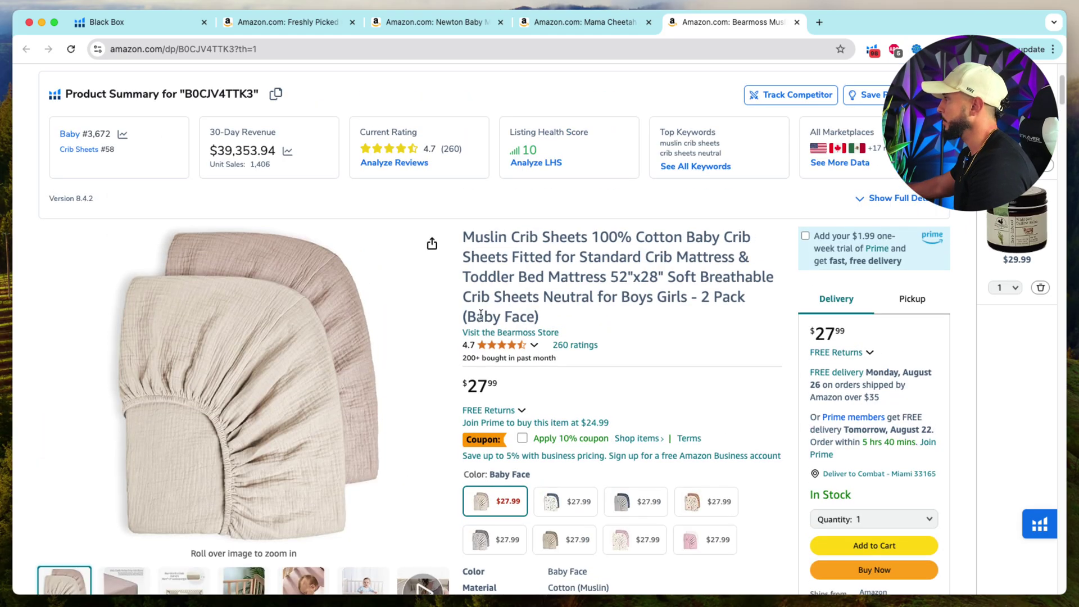
Check the price, 30-day revenue and unit sales of the Bearmoss muslin crib sheets
double_click(486, 381)
click(474, 388)
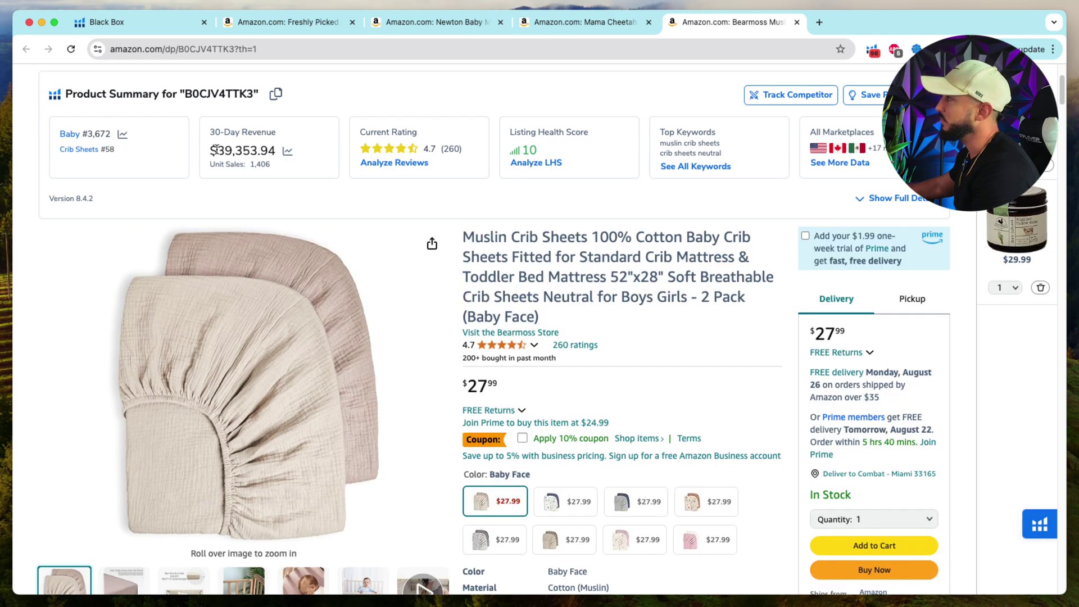
drag(211, 129, 307, 139)
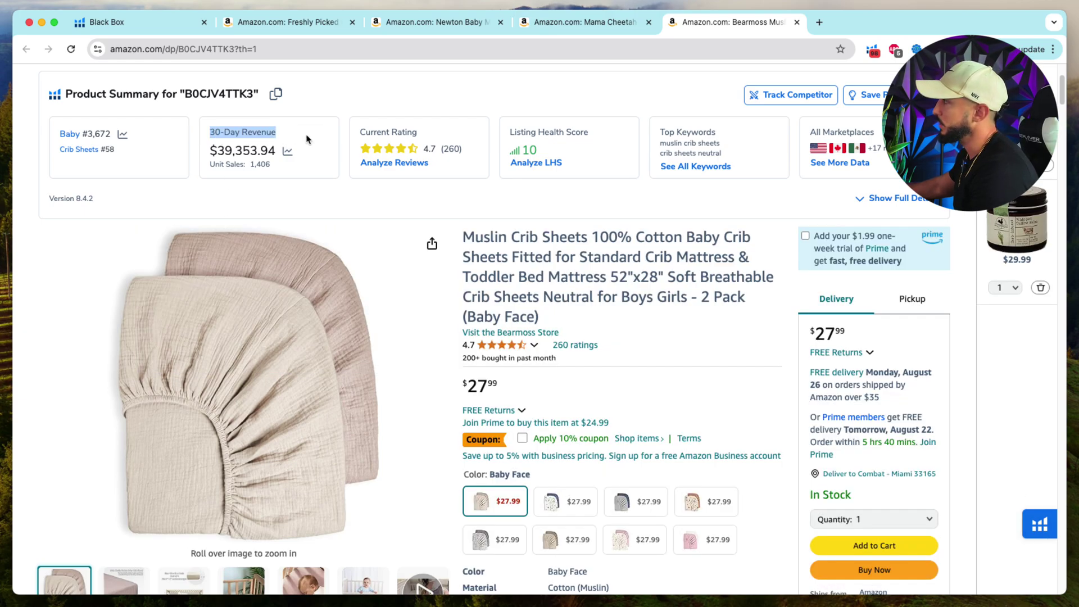
triple_click(222, 152)
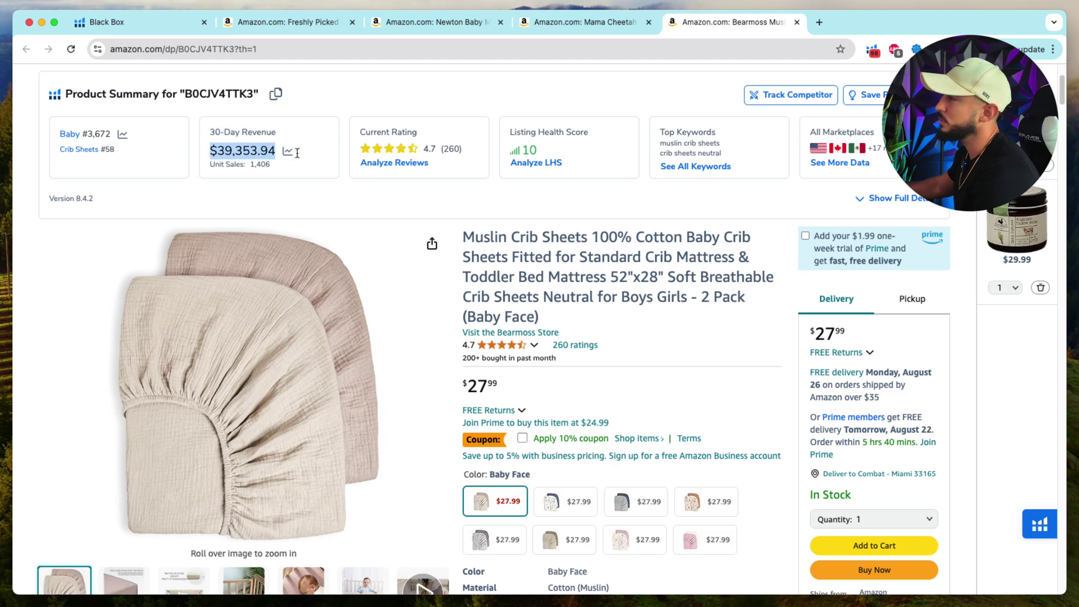
double_click(258, 163)
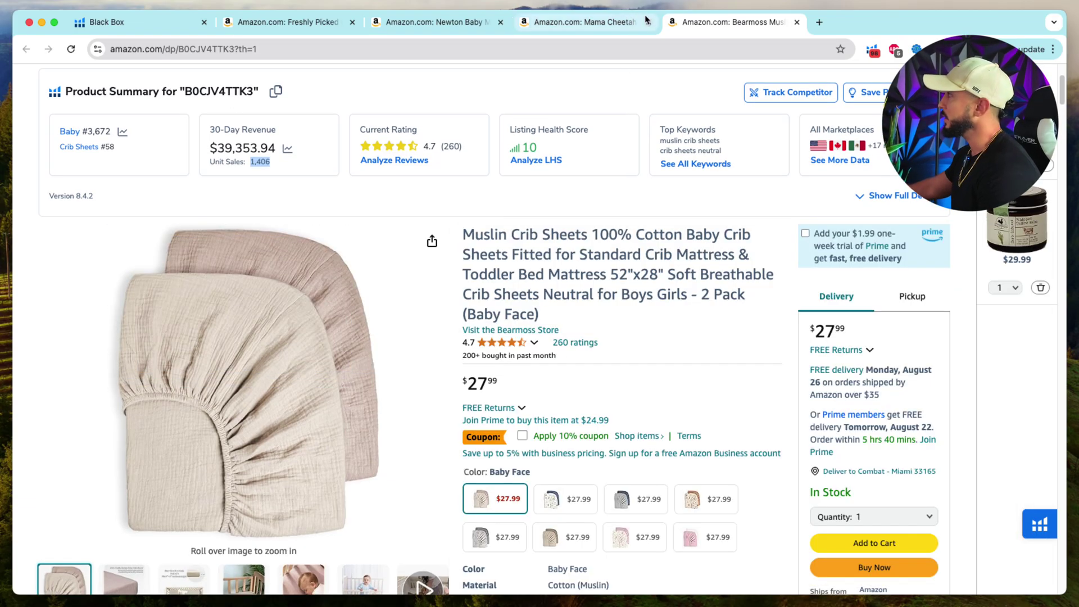
Close the Mama Cheetah toddler sleep sack listing and glance through the remaining candidate listings, ending on the Newton Baby crib sheets
click(649, 22)
click(494, 25)
click(284, 23)
click(413, 26)
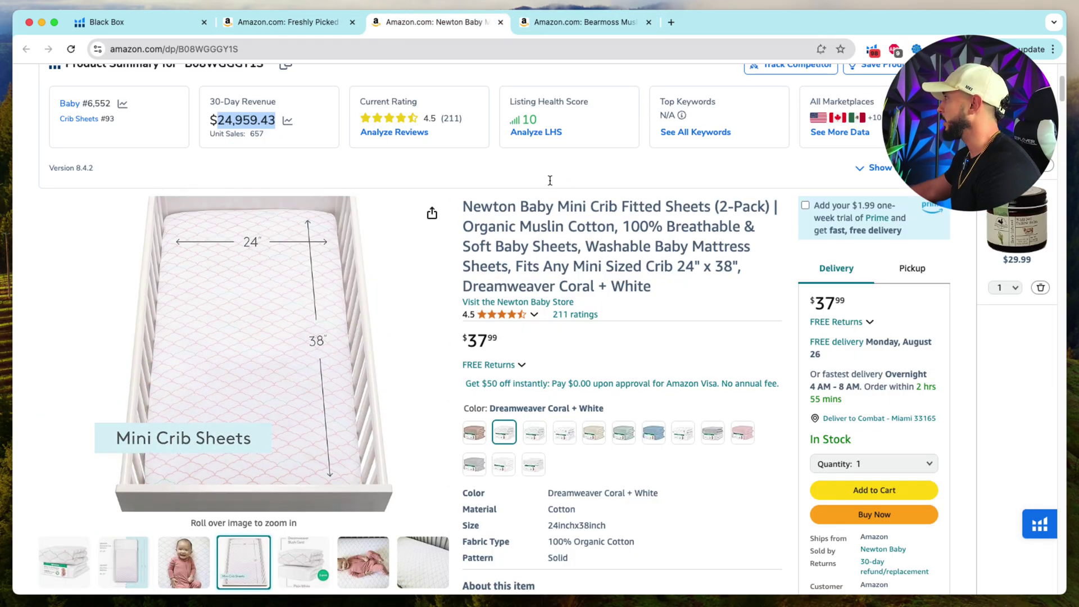
Compare the Newton Baby mini crib sheets with the Bearmoss muslin crib sheets on price, ratings, 30-day revenue and unit sales
click(593, 21)
click(469, 28)
click(633, 31)
click(442, 32)
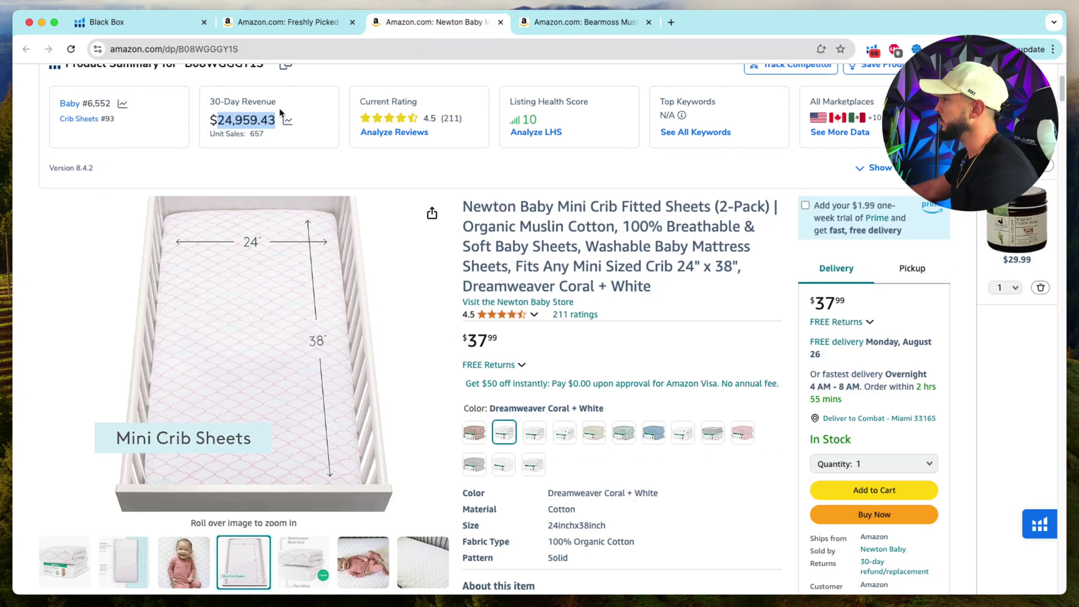
click(539, 31)
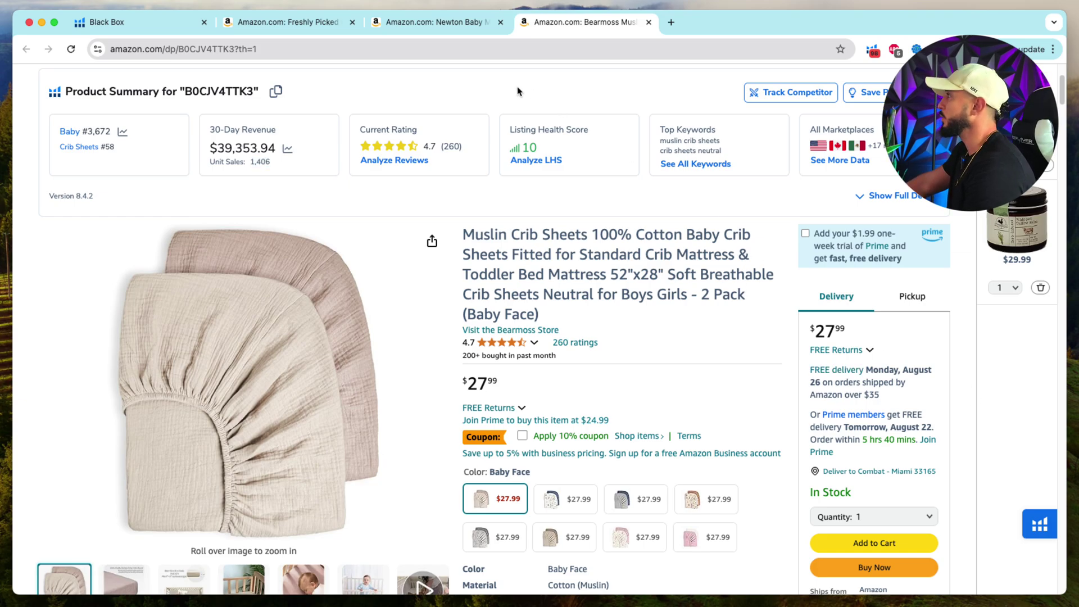
click(436, 32)
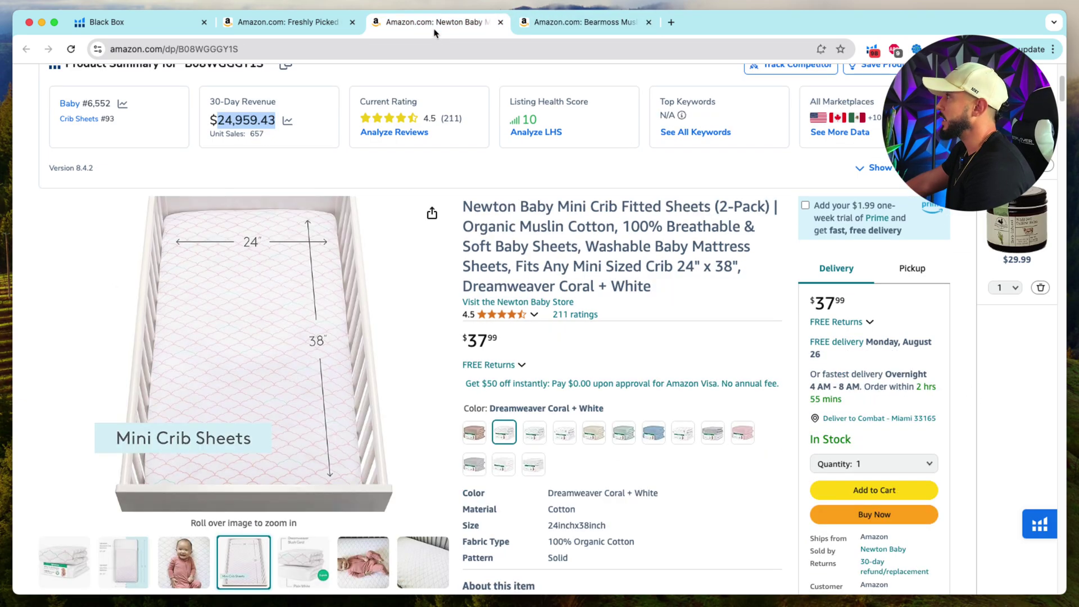
Return to the Black Box results and look further down the list for more baby product candidates
click(314, 33)
click(140, 32)
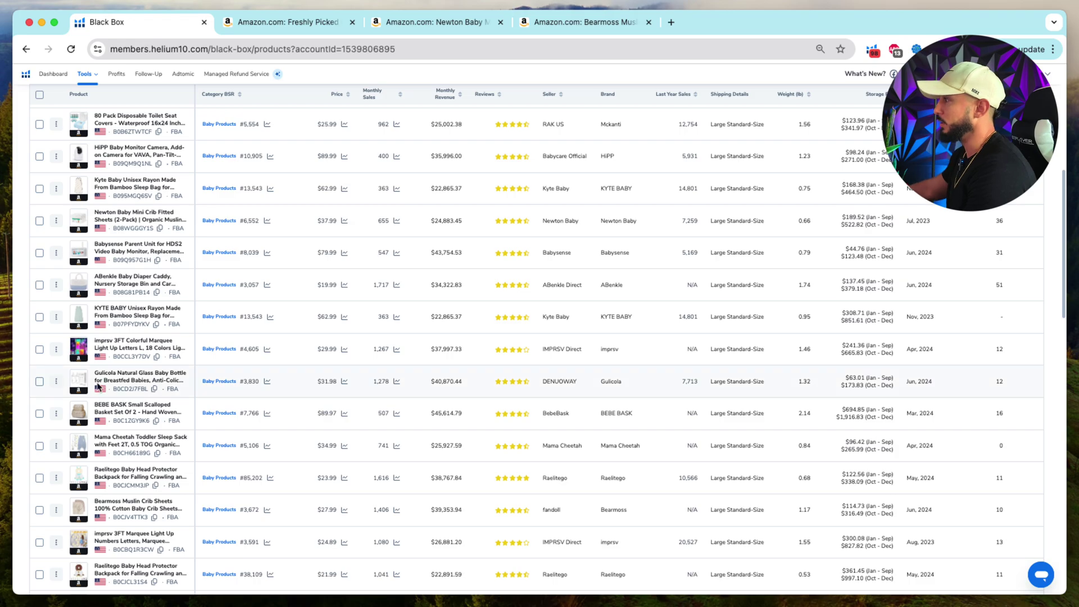
scroll(98, 387, down, 8)
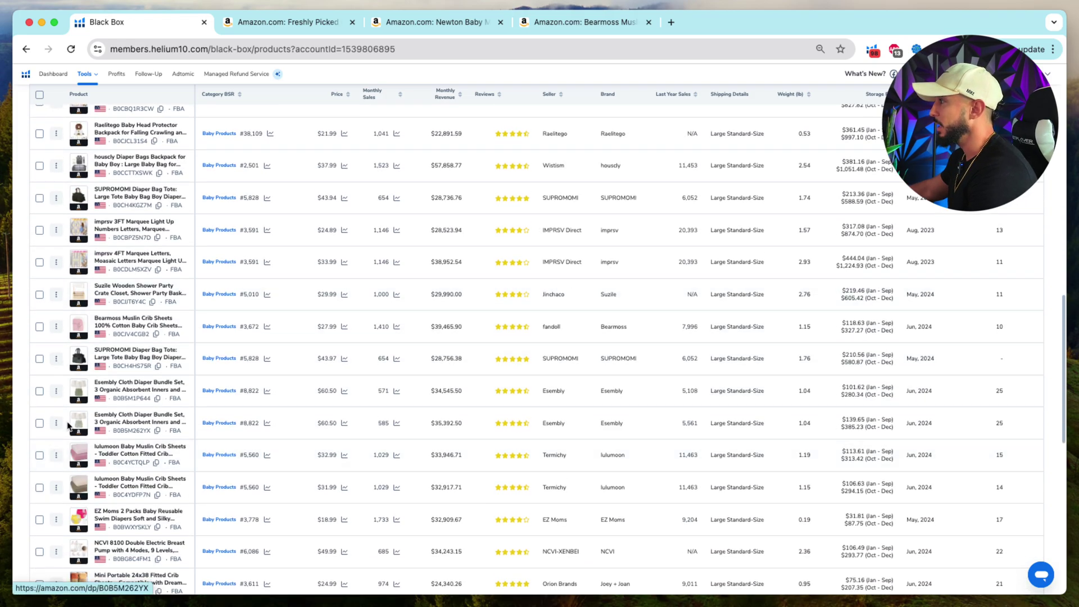
scroll(86, 502, down, 2)
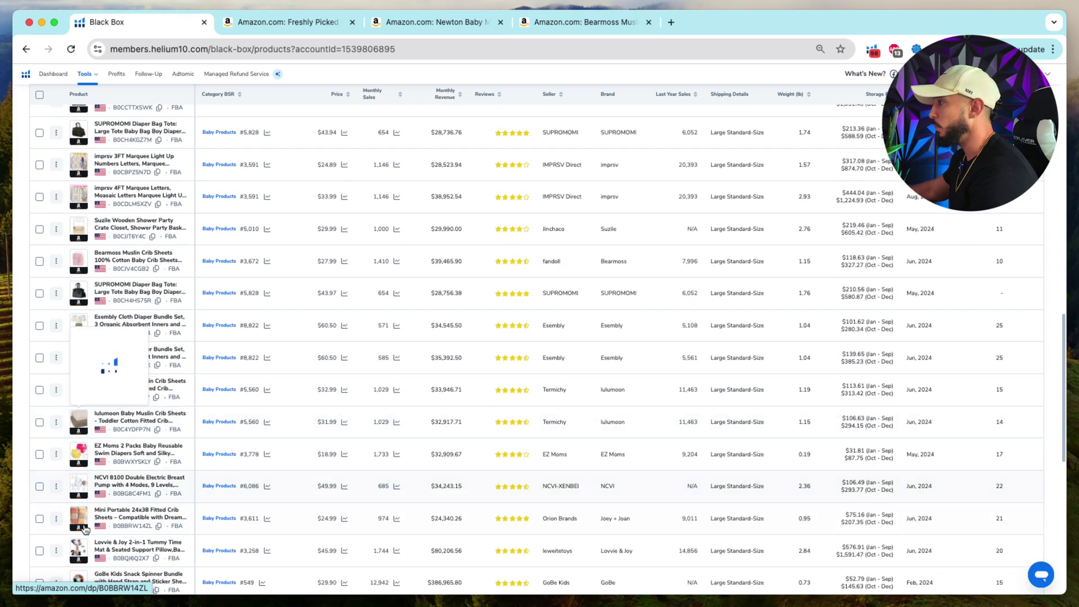
scroll(80, 485, down, 2)
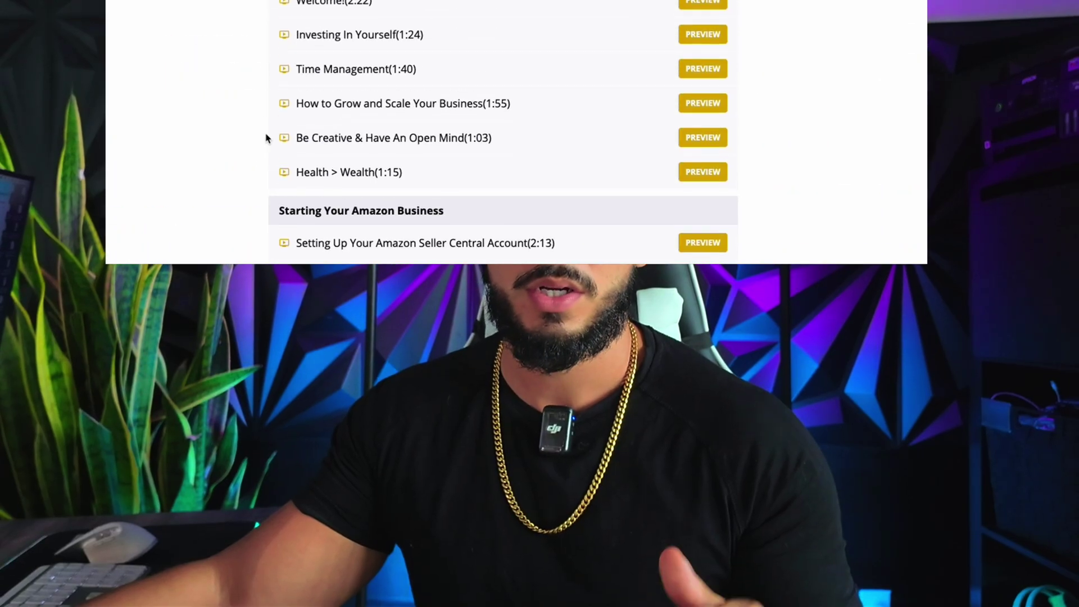
Switch to the Amazon FBA course site, look through the curriculum and open the "Stay Away From These Products" lesson in Module 1
scroll(236, 393, down, 5)
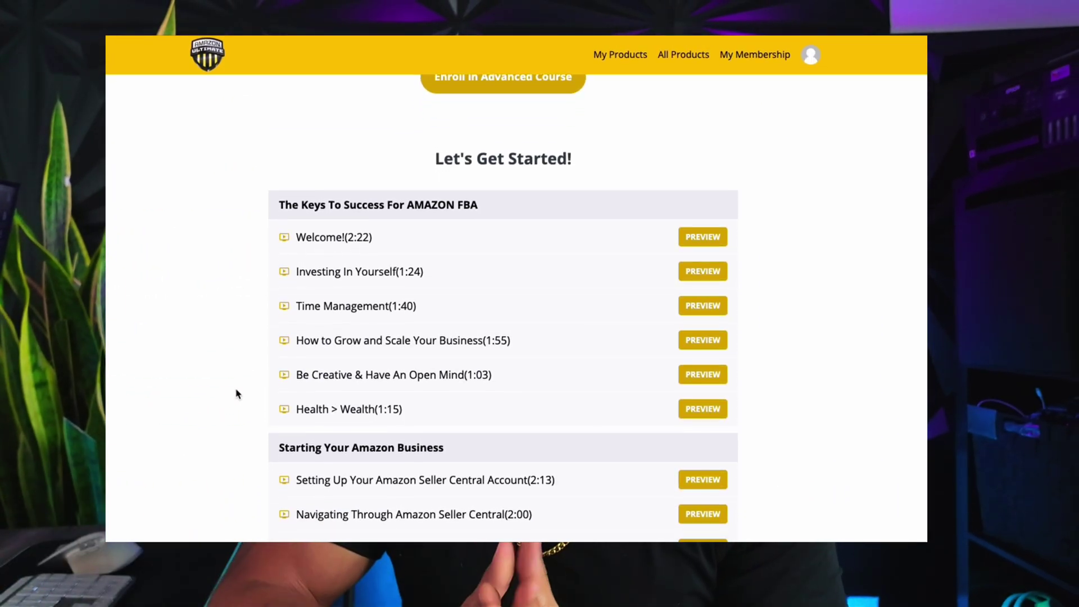
scroll(236, 393, down, 5)
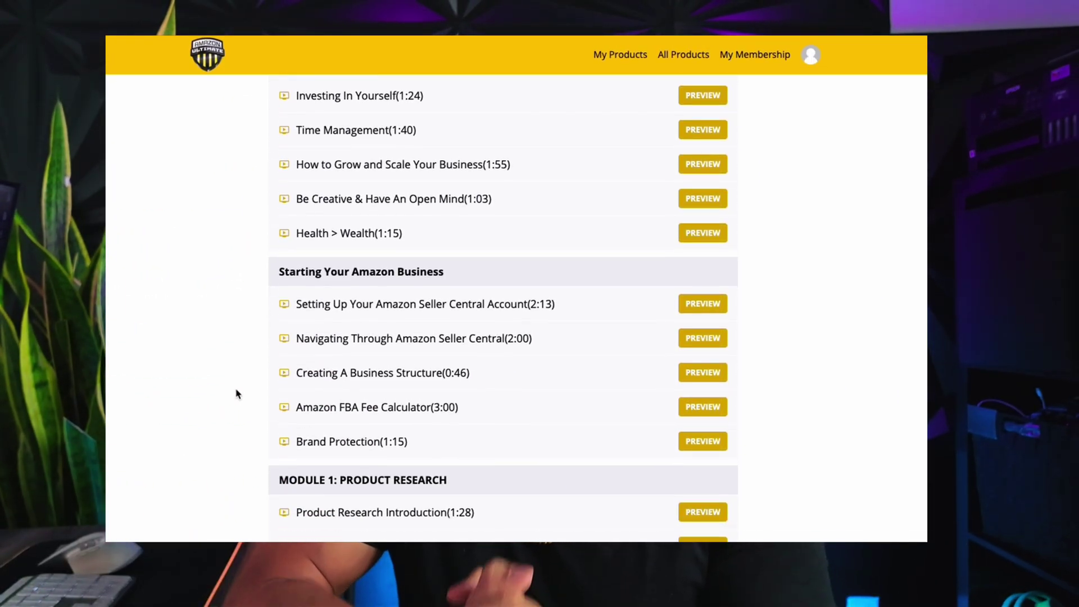
scroll(236, 394, down, 3)
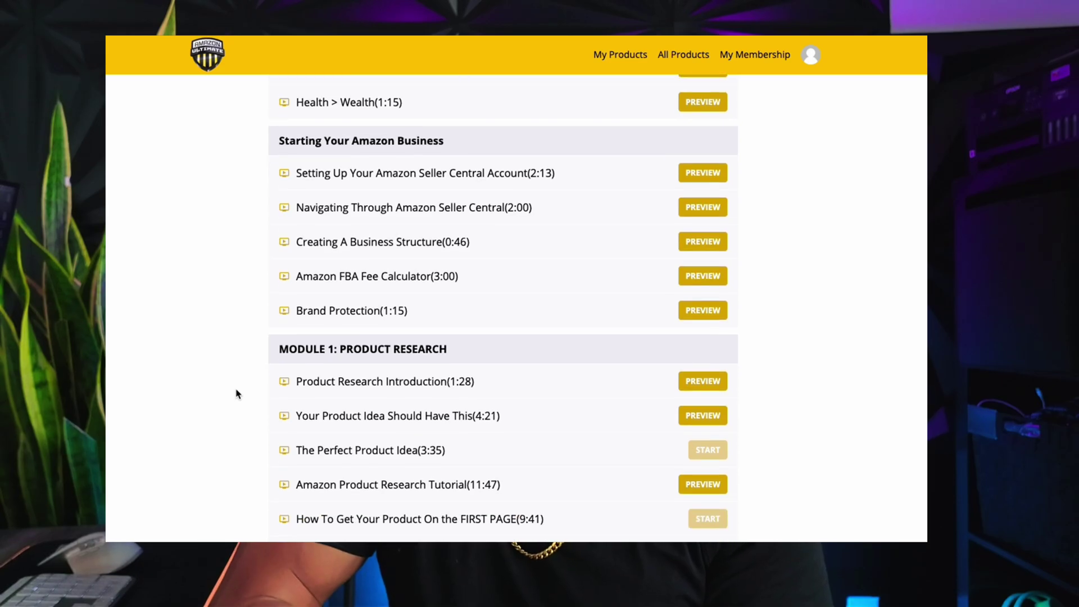
scroll(237, 393, down, 3)
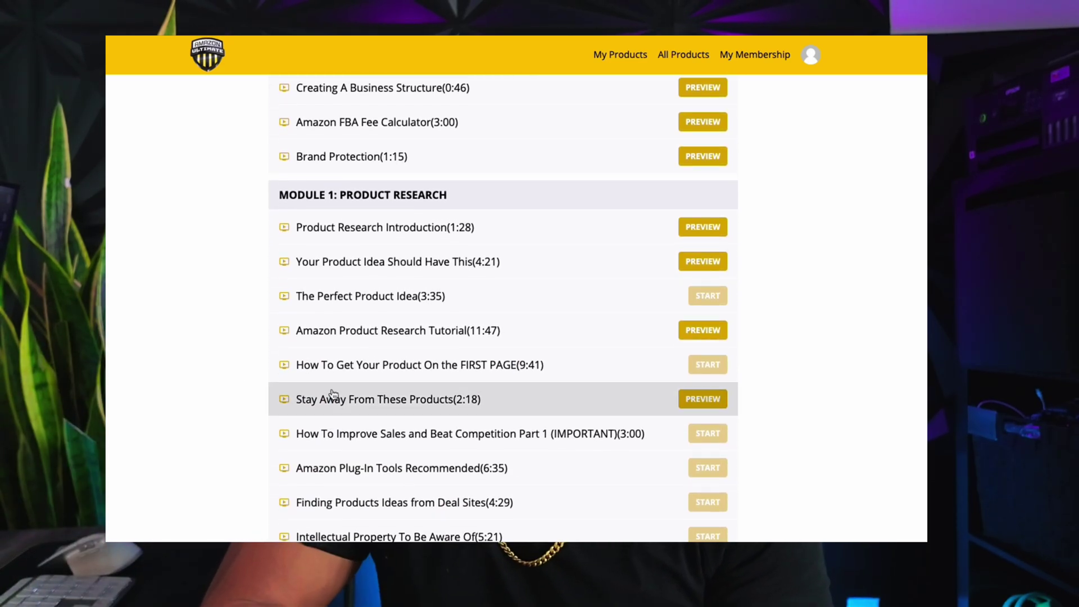
click(398, 407)
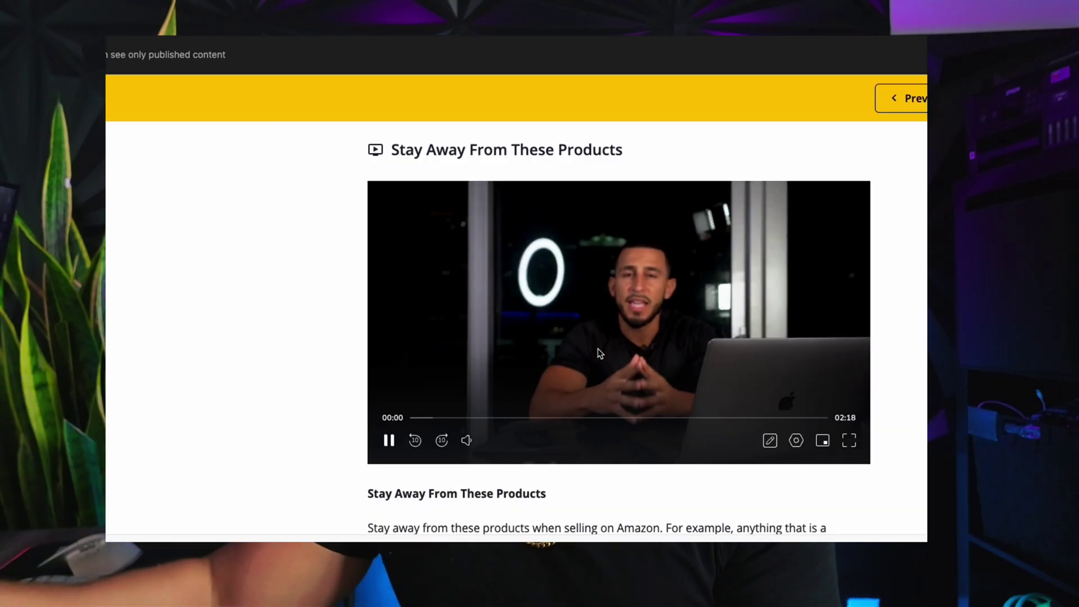